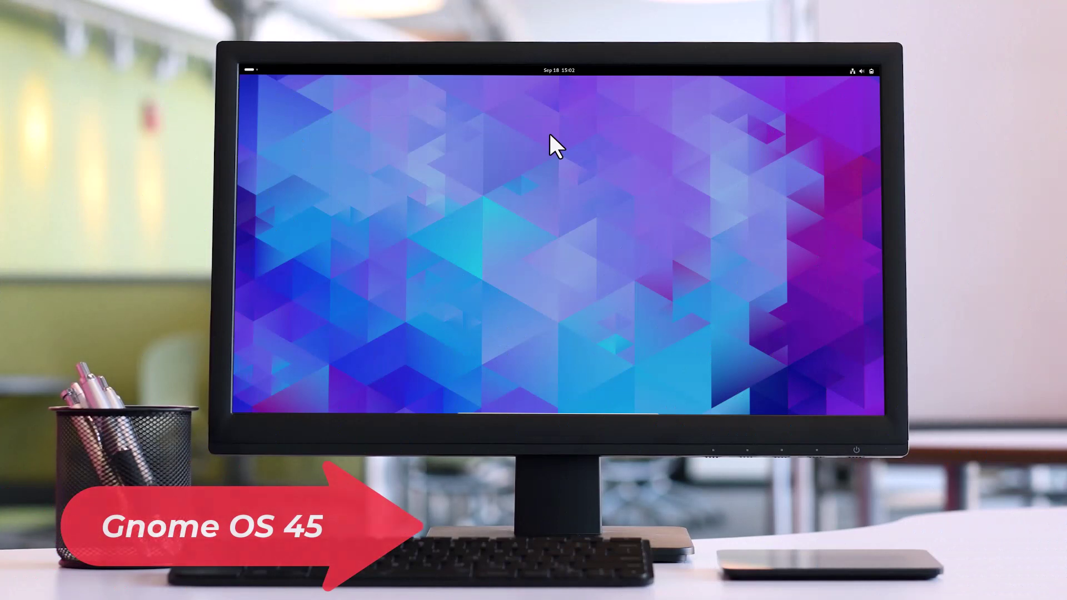
Step: Peek at the notifications/calendar panel and the quick settings panel, closing each again
click(559, 74)
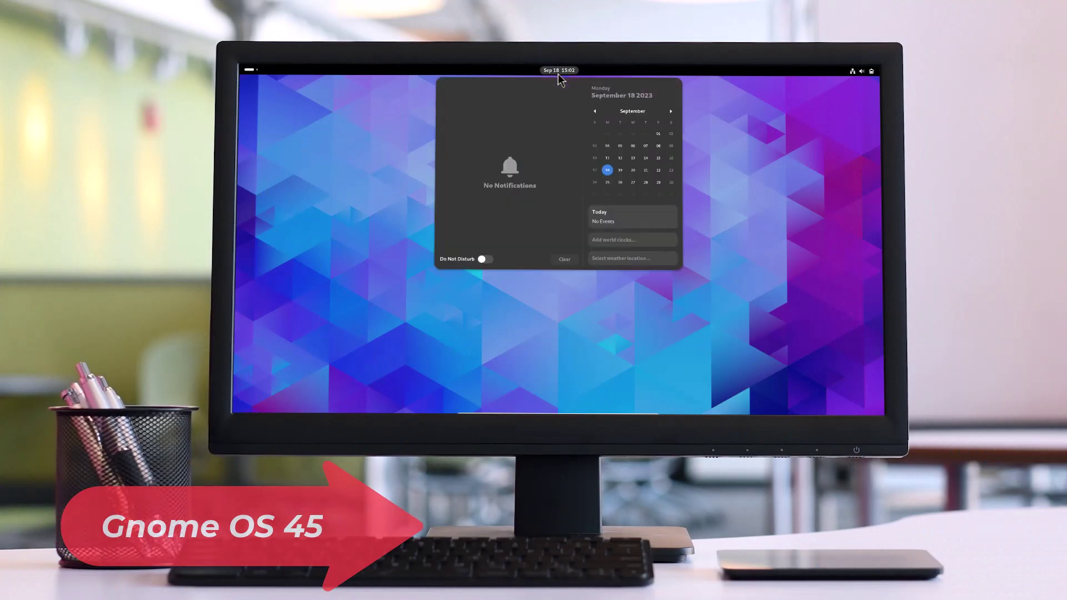
click(751, 148)
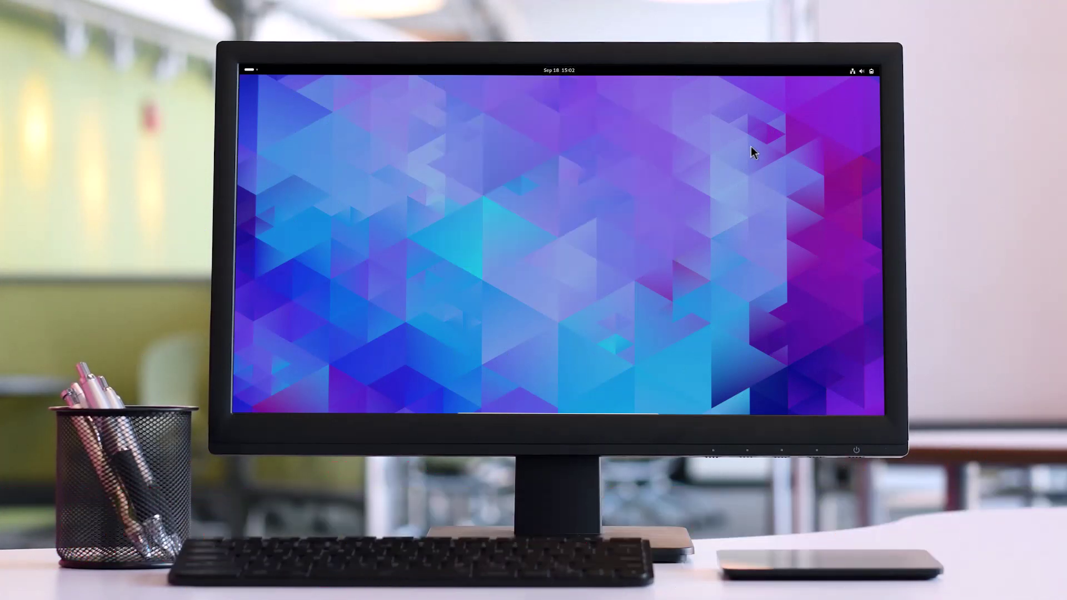
click(862, 73)
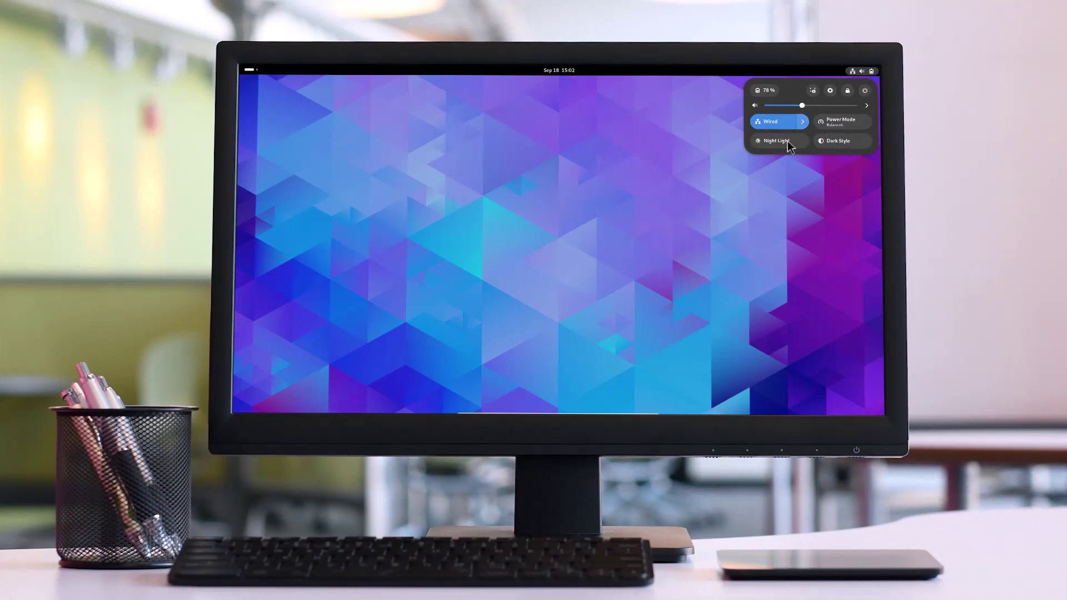
click(659, 157)
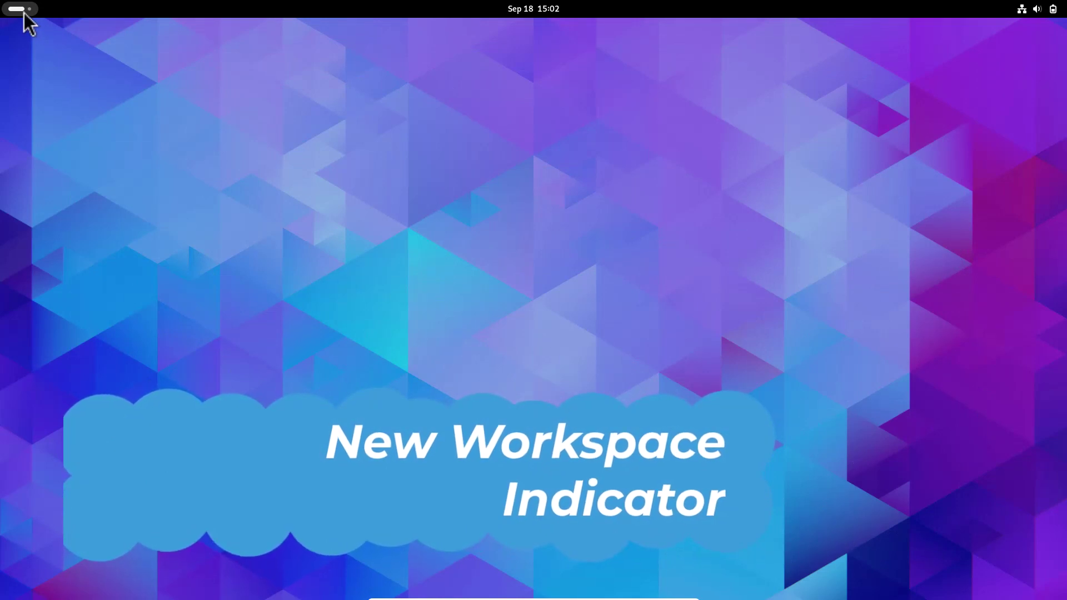
Step: Open the Activities overview, scroll through it, and return to the desktop
click(25, 12)
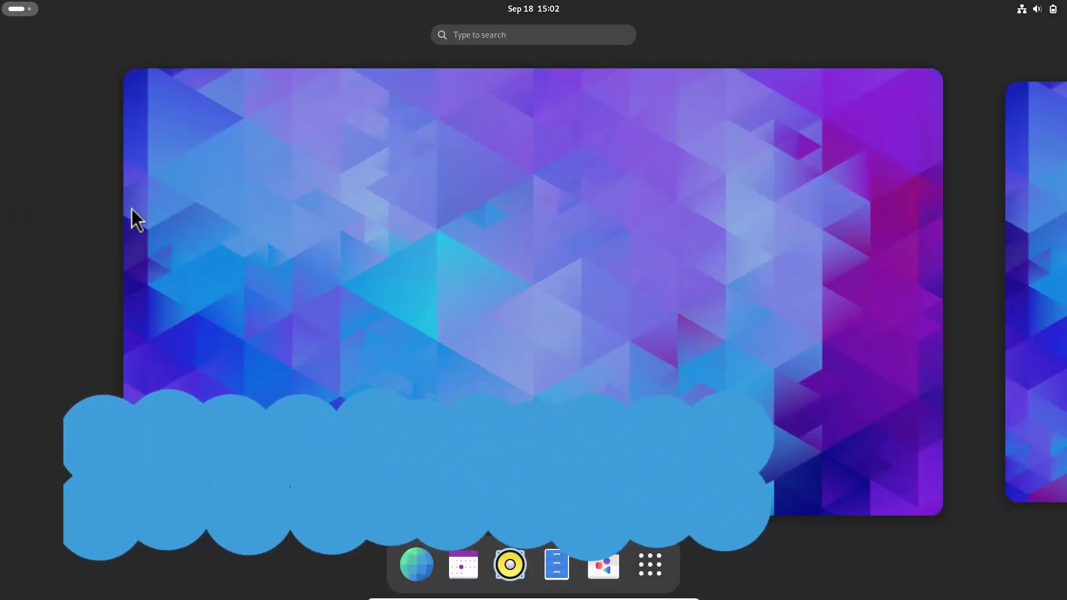
scroll(290, 250, down, 1)
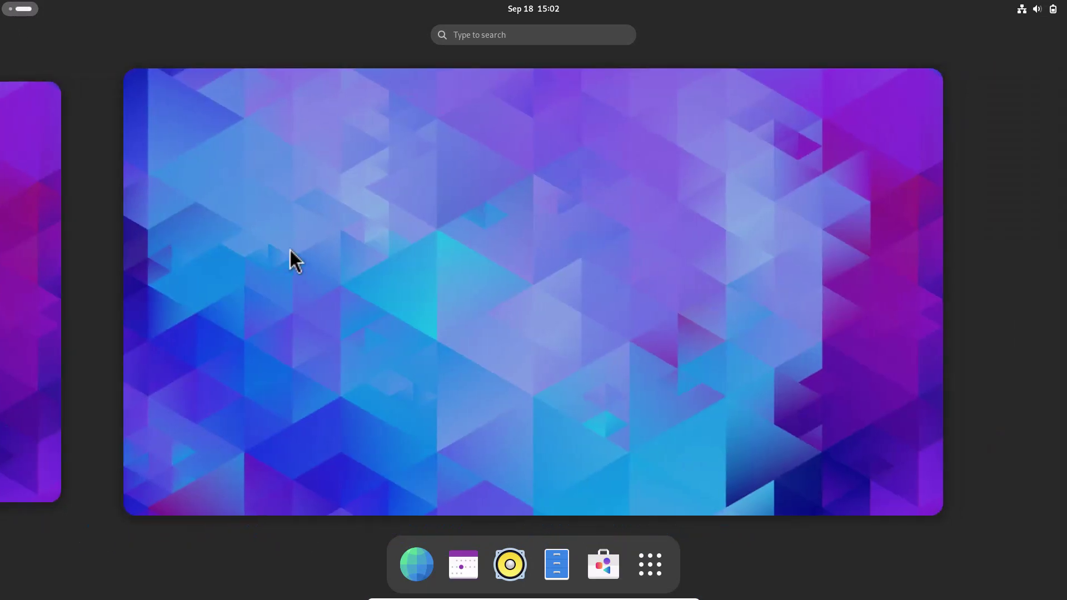
scroll(291, 251, up, 1)
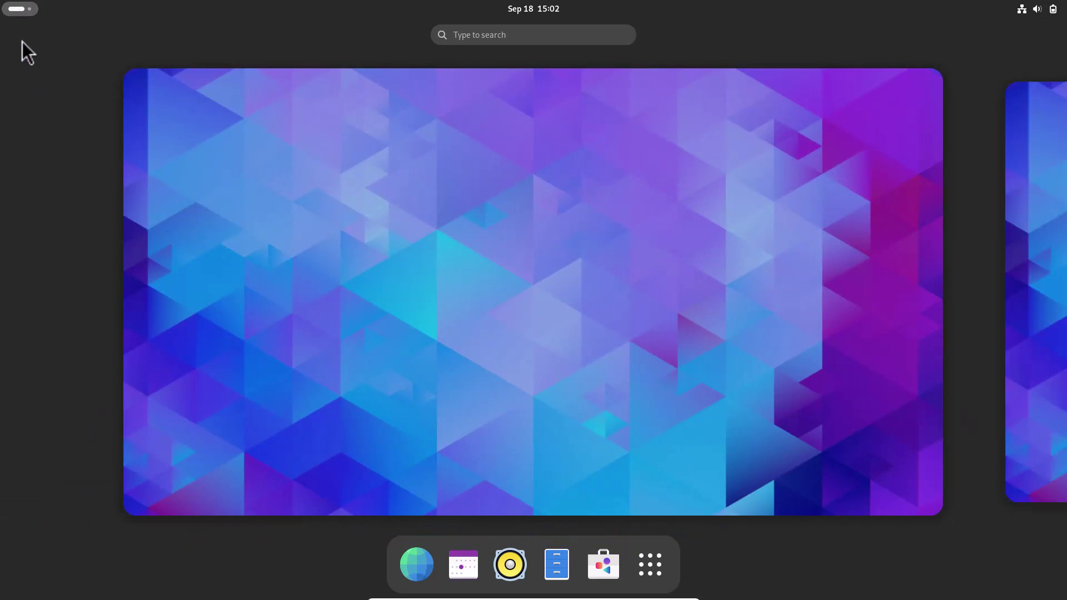
click(24, 9)
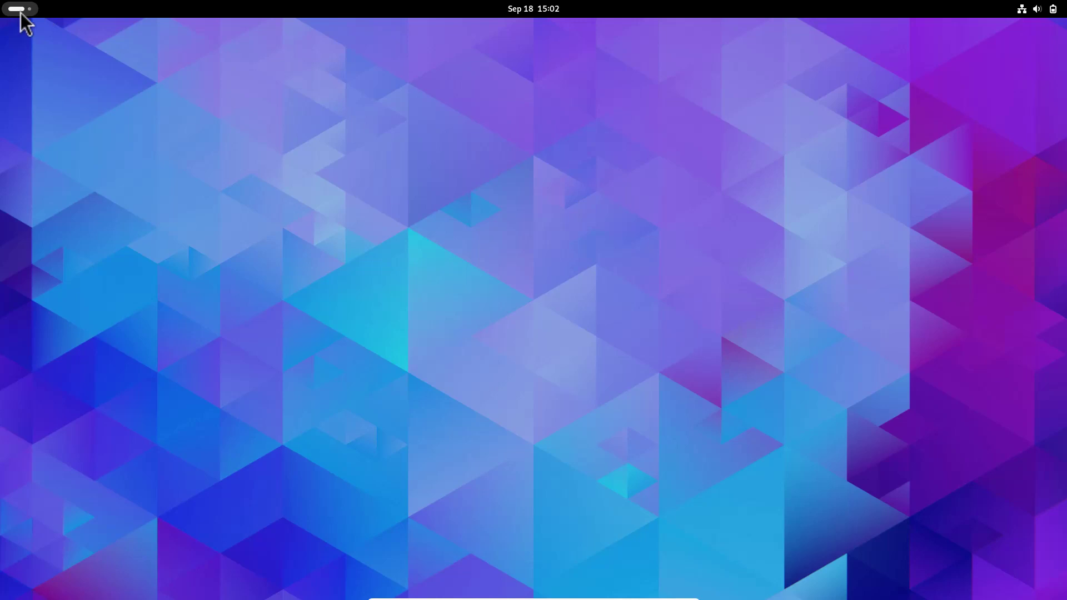
scroll(21, 12, down, 1)
scroll(21, 13, up, 1)
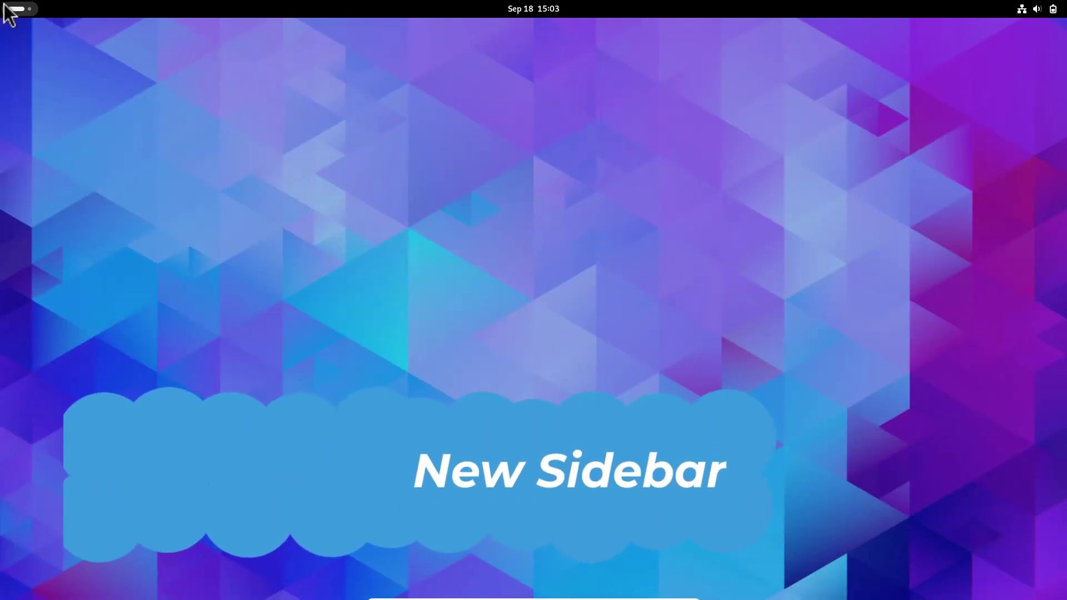
Step: Launch Files from the dash and drag its Home window to the screen centre
click(10, 14)
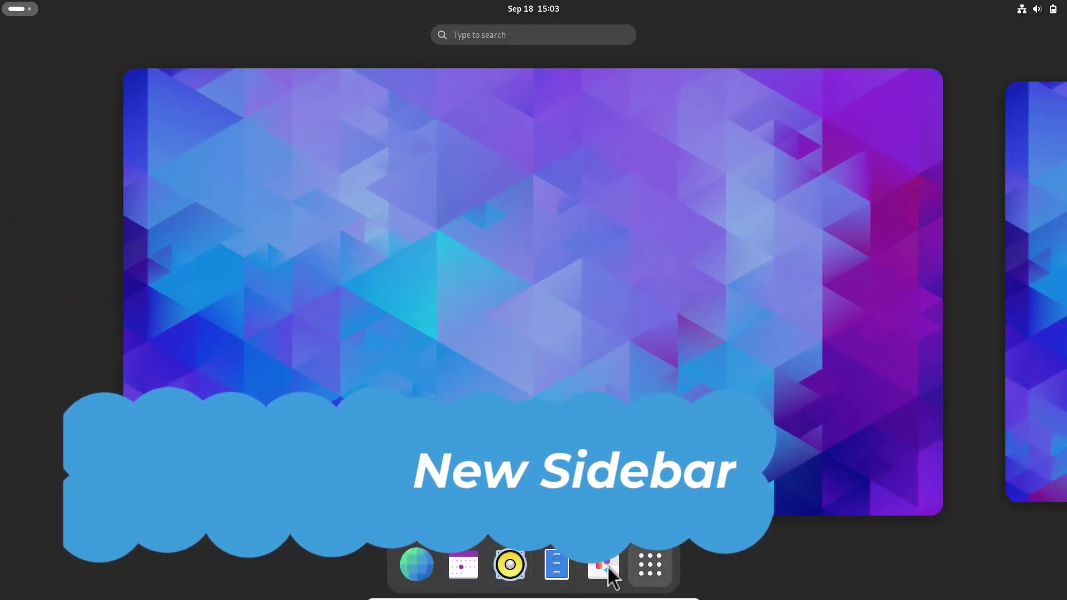
click(557, 564)
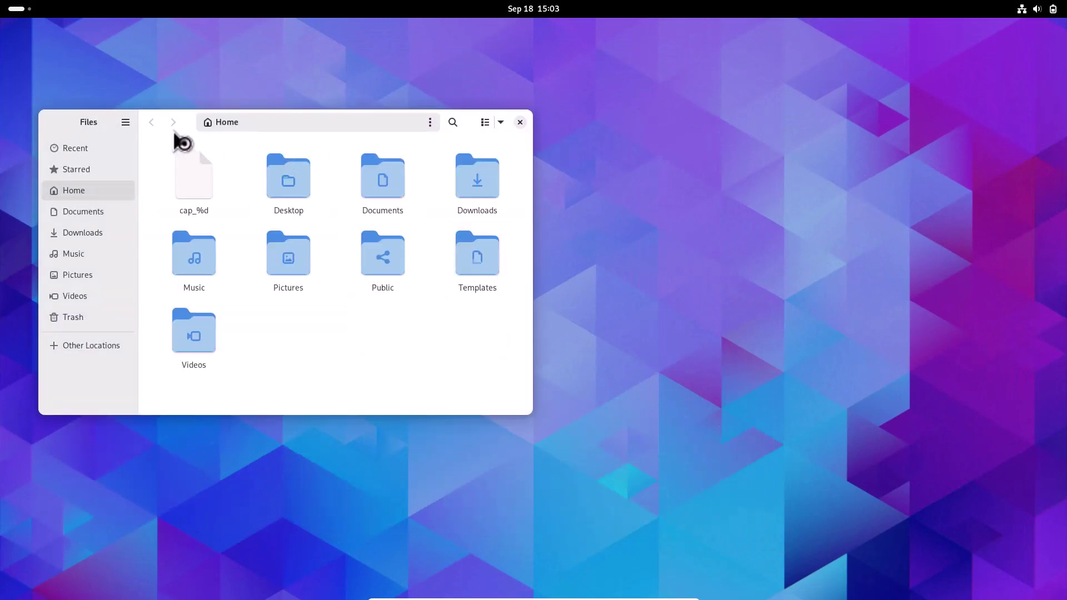
drag(186, 127, 432, 160)
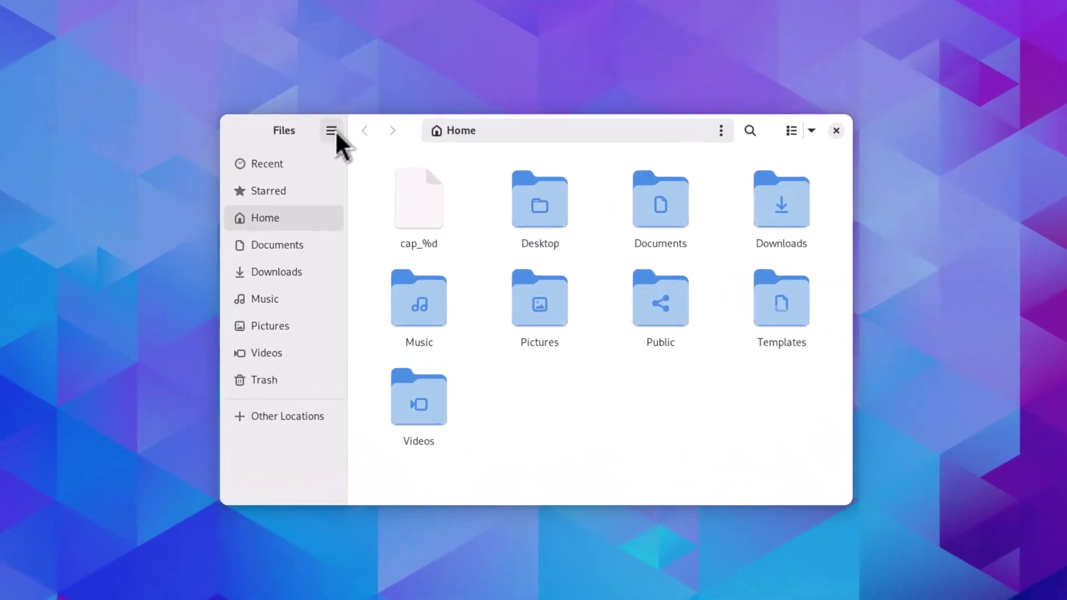
Step: Glance at the Files main menu, then search every location for 'deb'
click(371, 155)
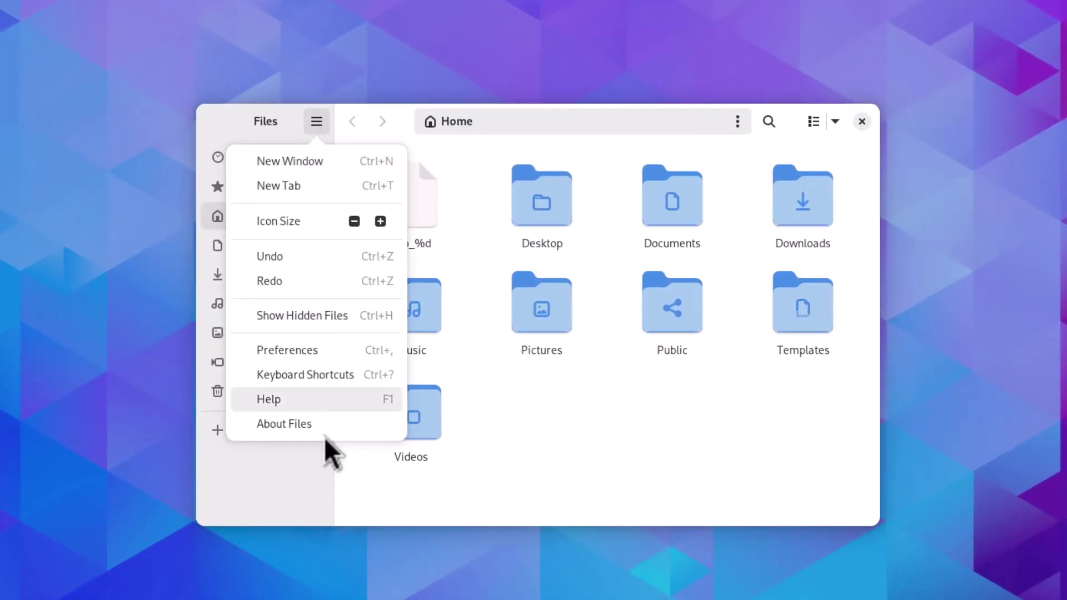
click(382, 493)
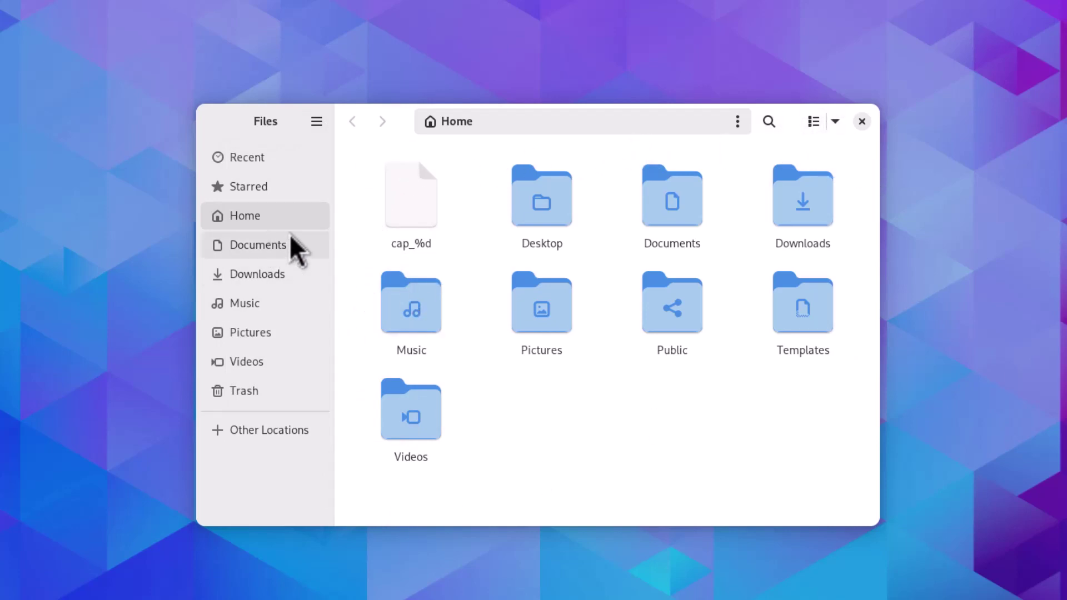
click(776, 123)
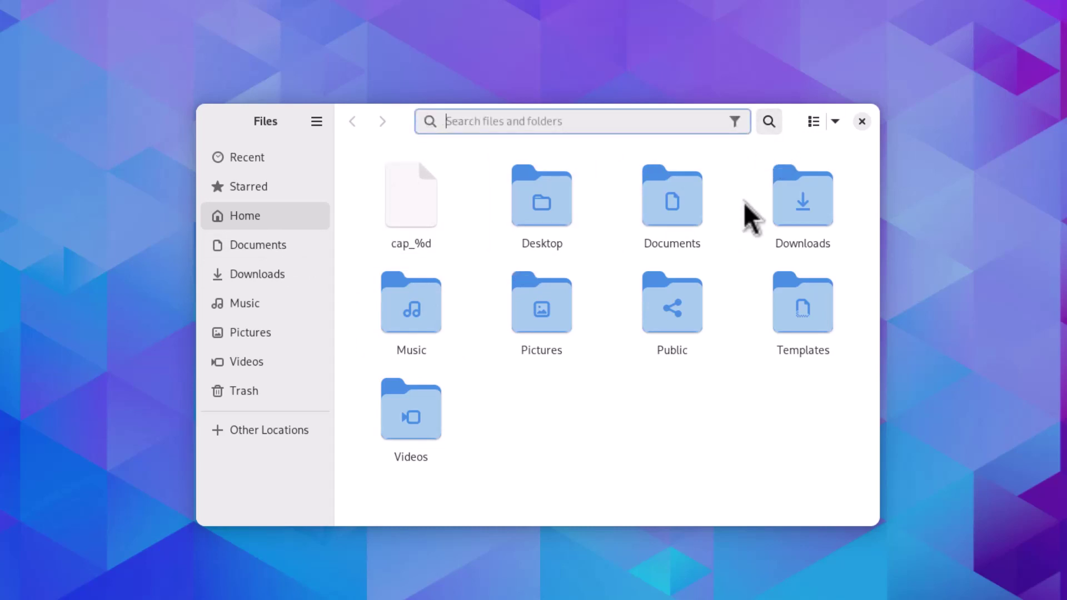
text(deb)
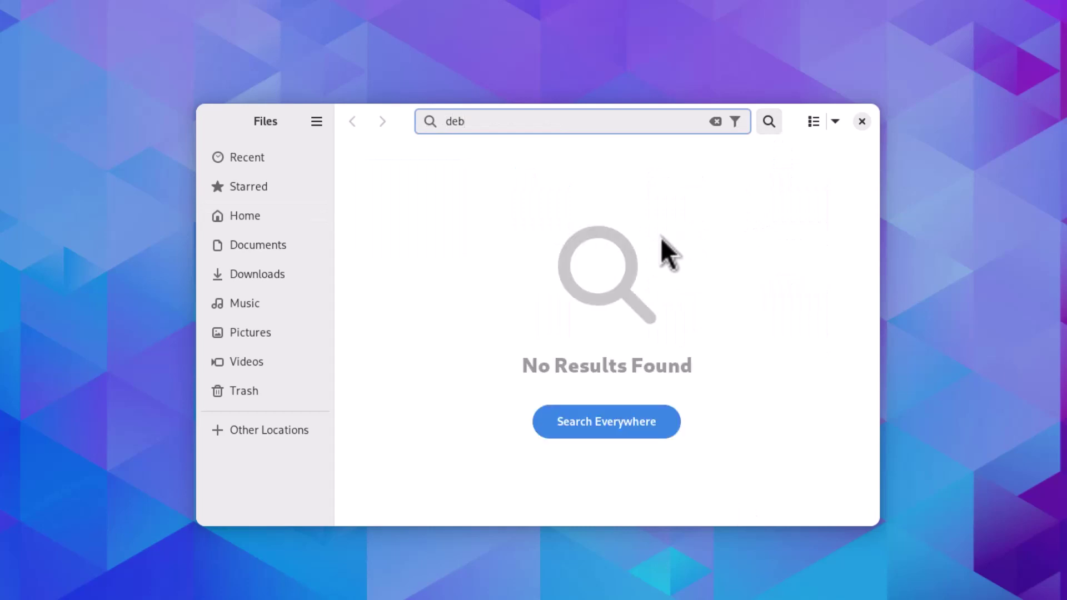
click(615, 432)
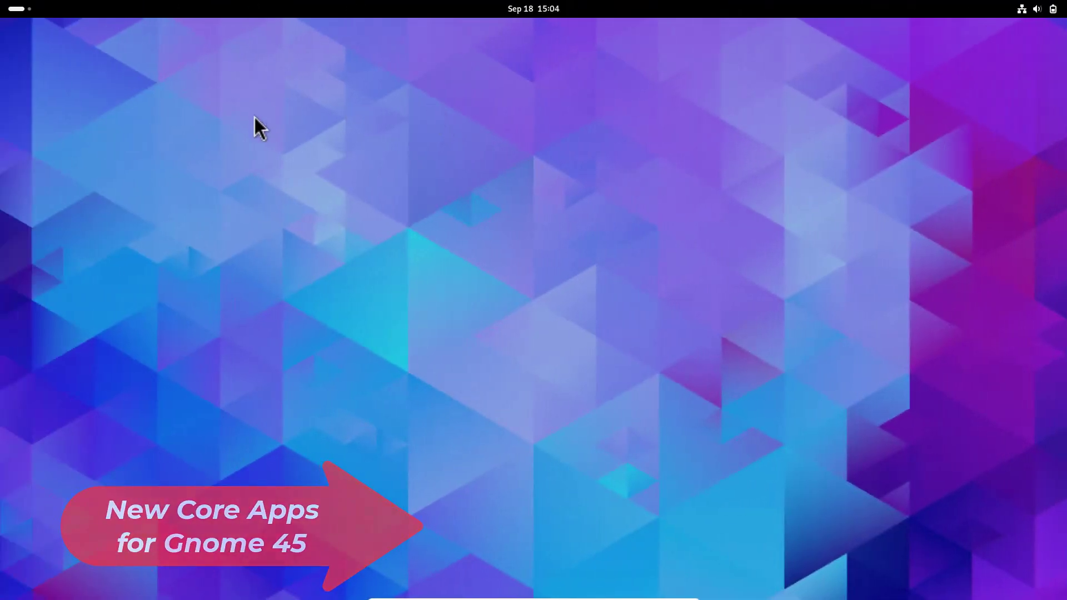
Step: Launch Image Viewer by searching 'im' in the app grid, then check its main menu
click(14, 9)
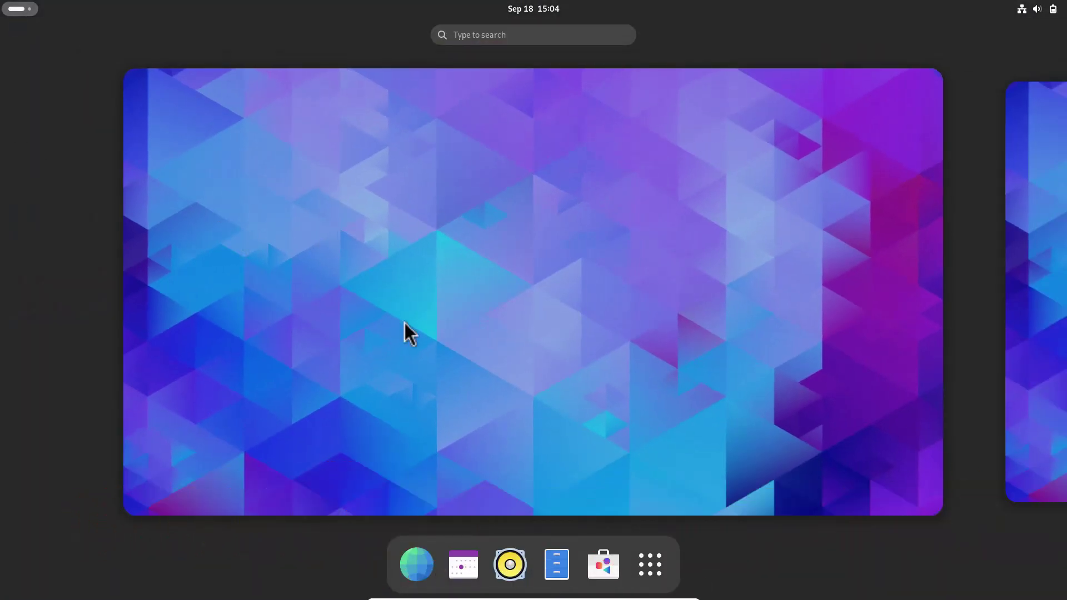
click(644, 562)
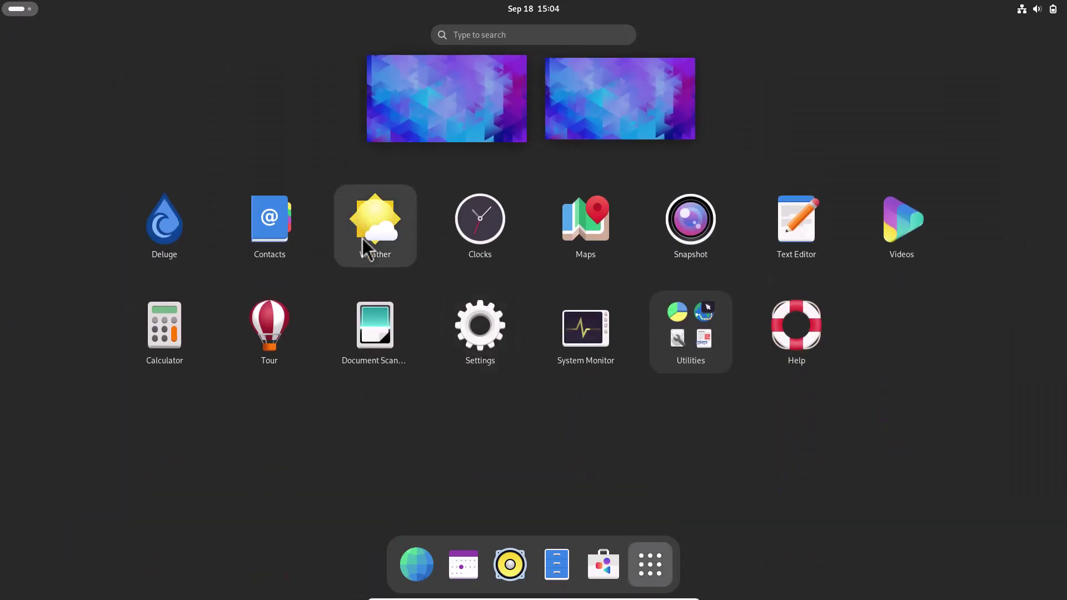
text(im)
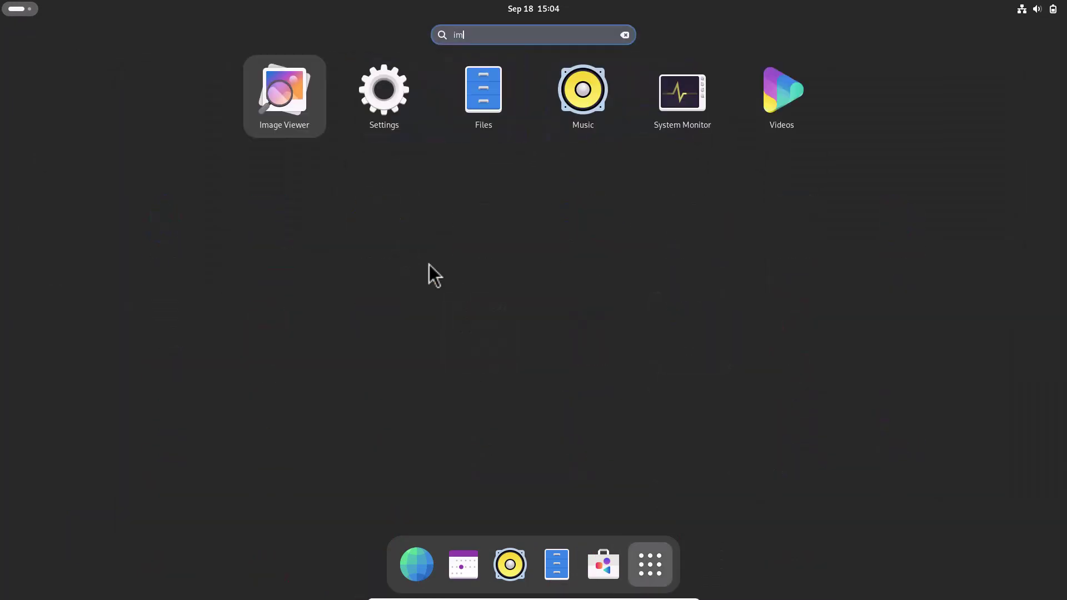
click(340, 120)
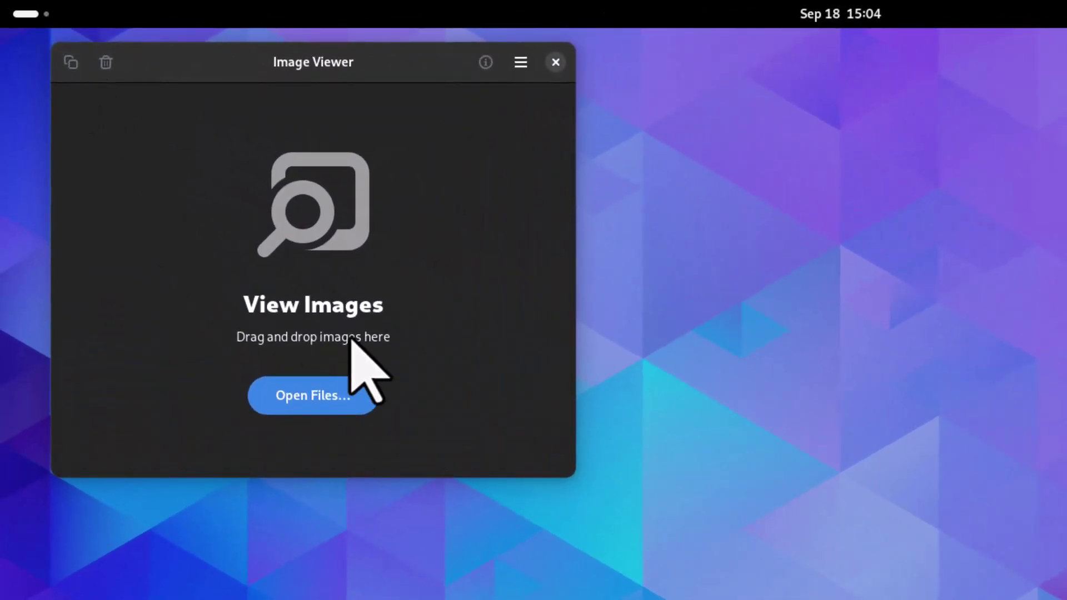
click(520, 70)
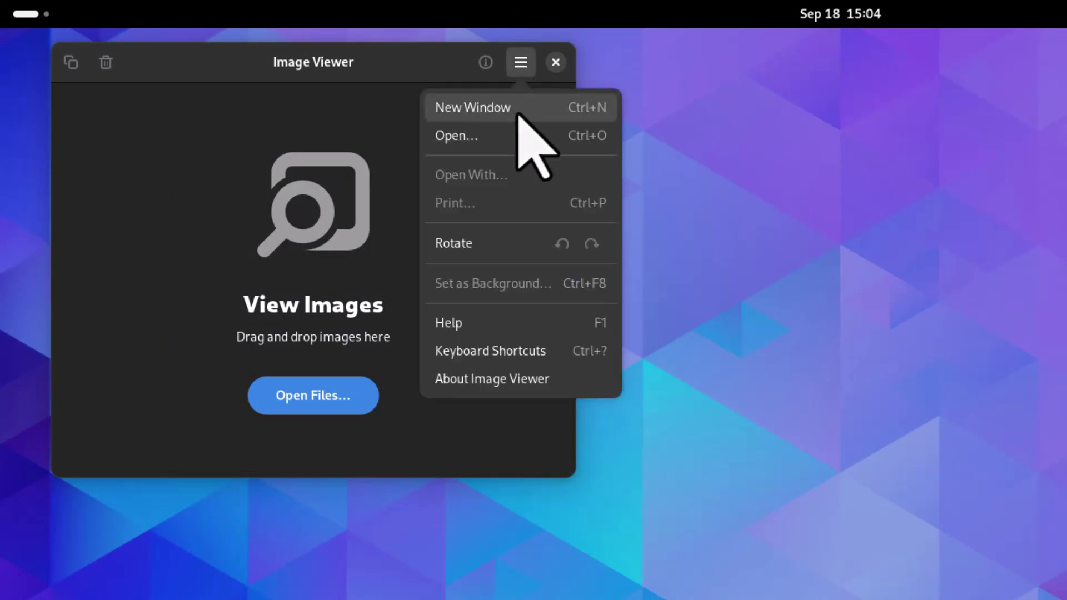
click(473, 382)
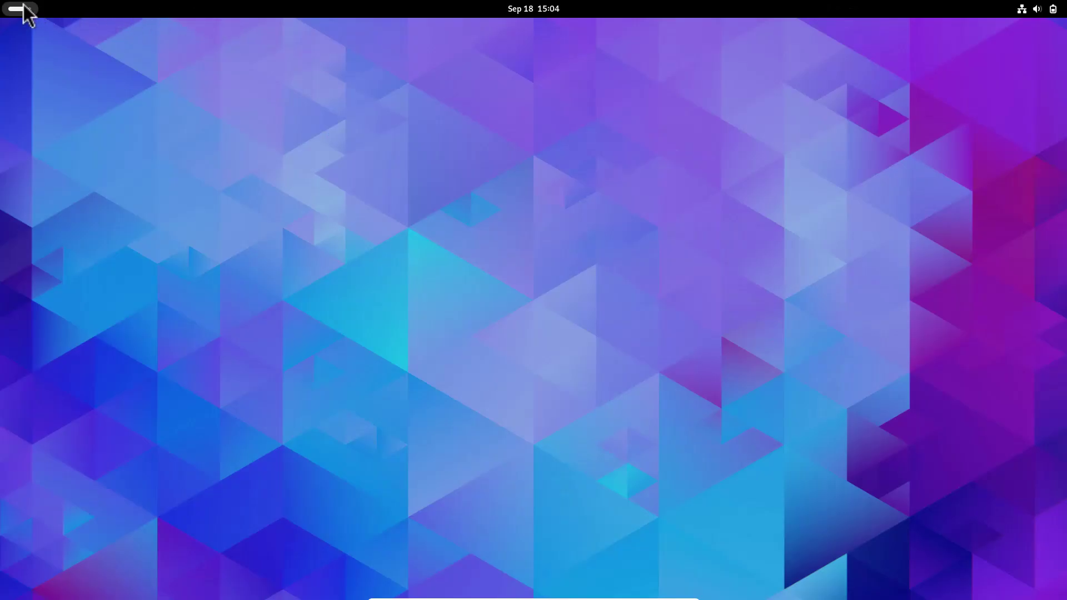
Step: Launch Snapshot from the app grid, view About Snapshot (45.beta), and quit with Ctrl+Q
click(28, 10)
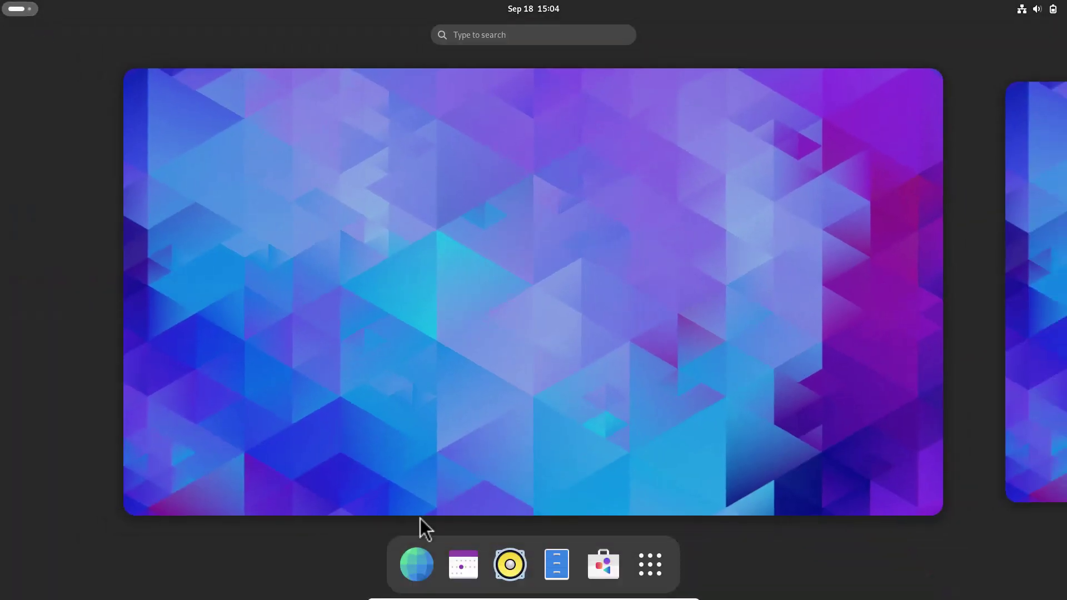
click(650, 565)
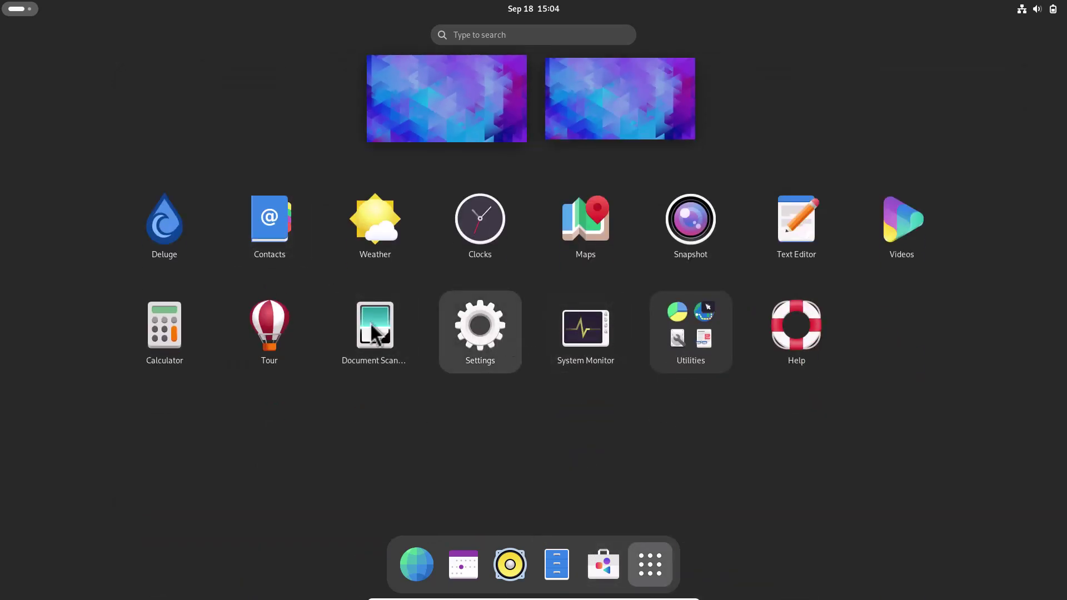
click(716, 251)
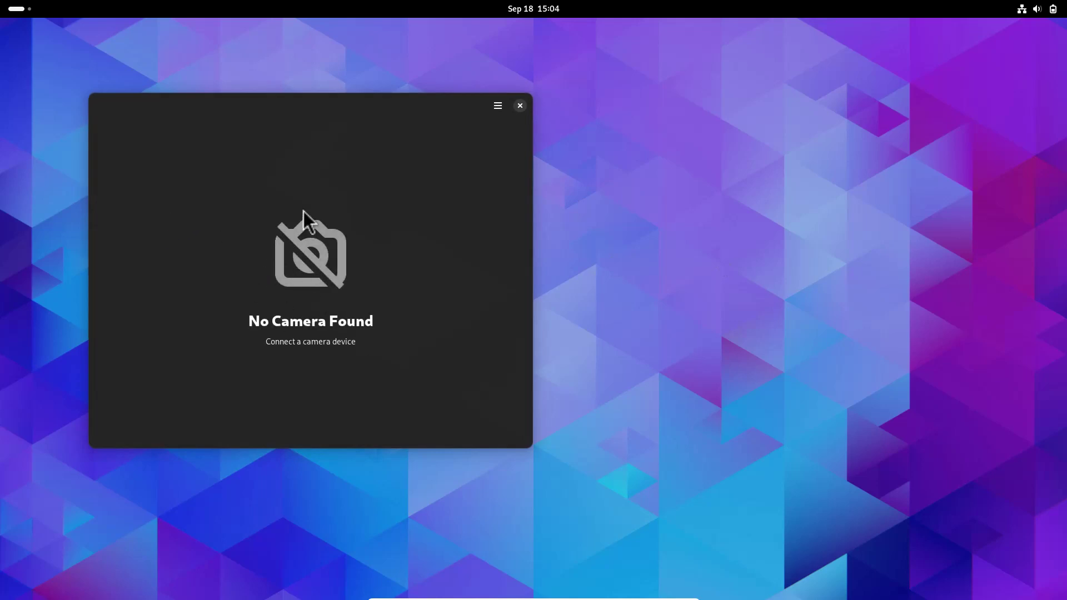
click(498, 107)
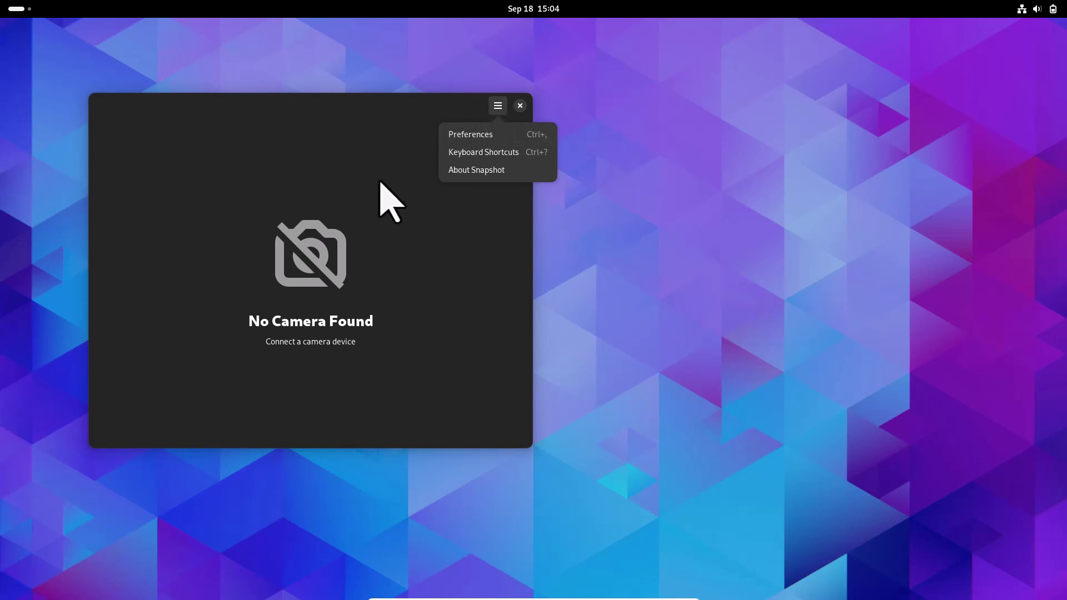
click(482, 170)
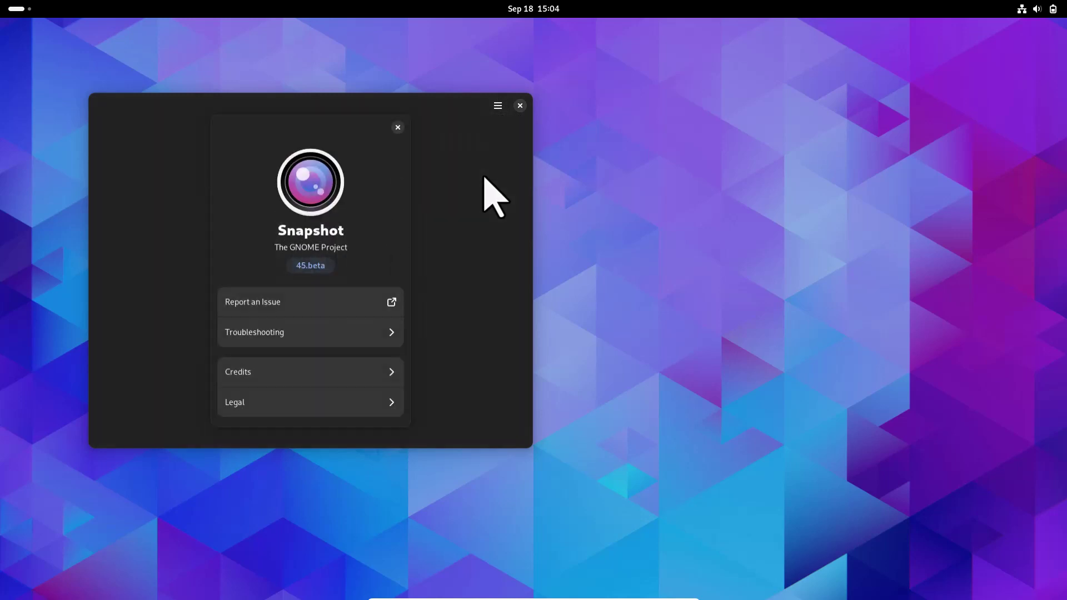
key(ctrl+q)
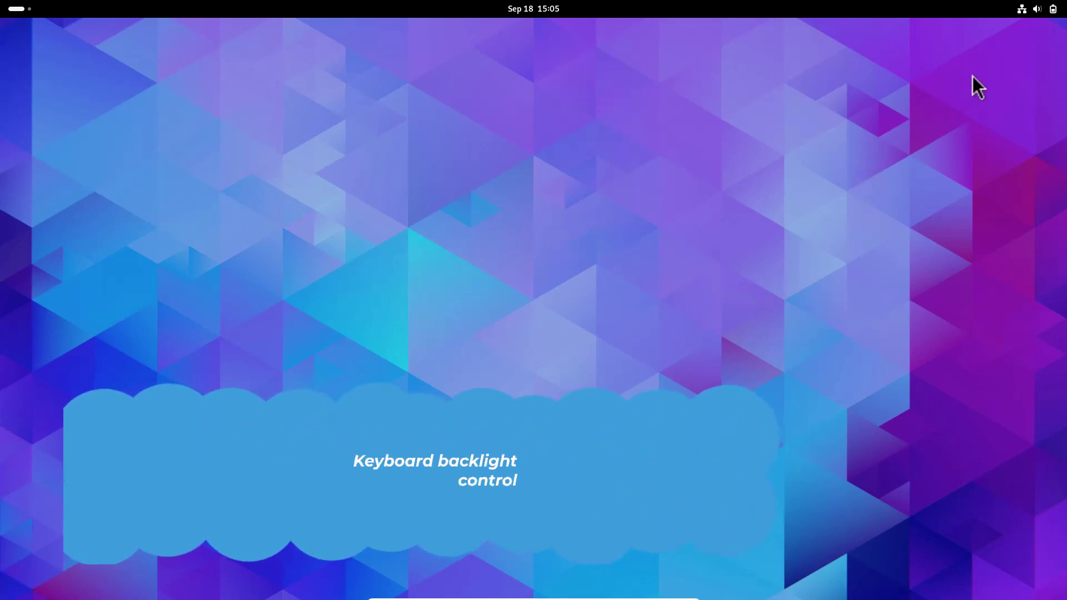
Step: Nudge the Quick Settings volume slider up slightly, then dismiss the panel
click(1047, 10)
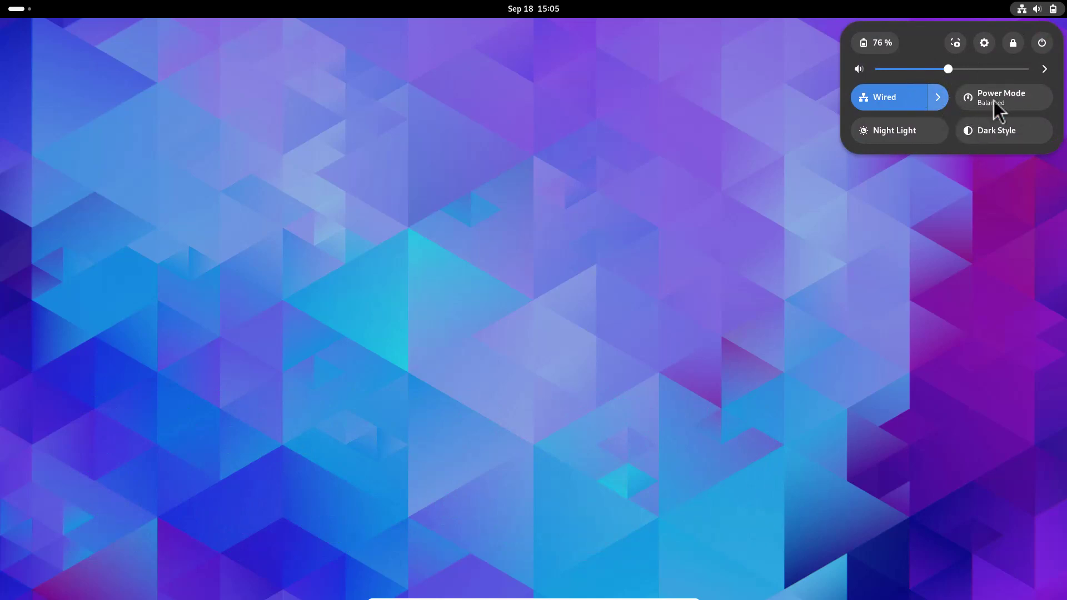
click(959, 70)
click(951, 186)
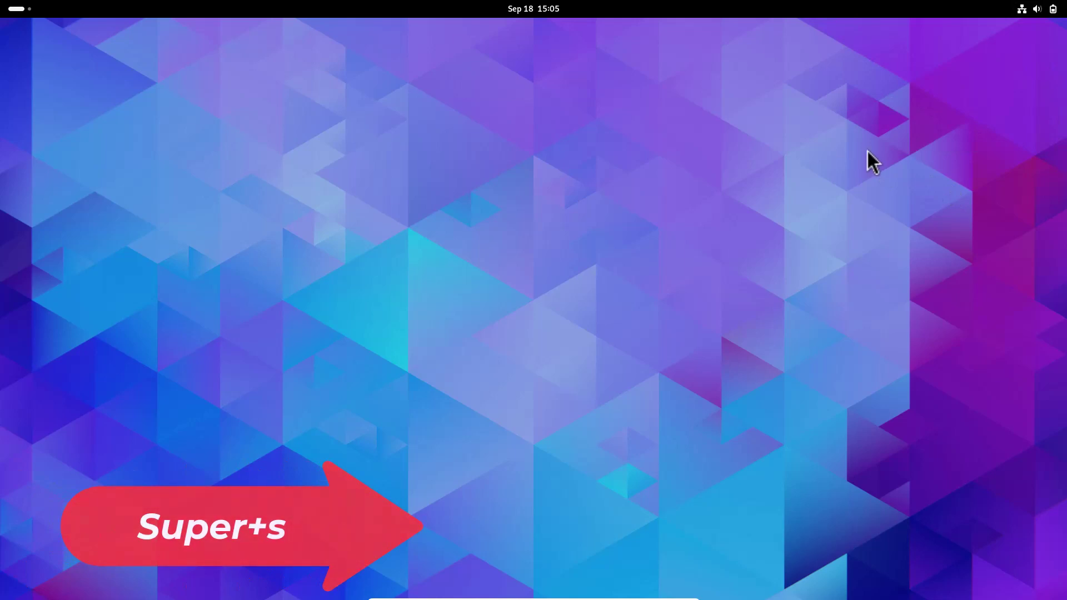
click(1026, 9)
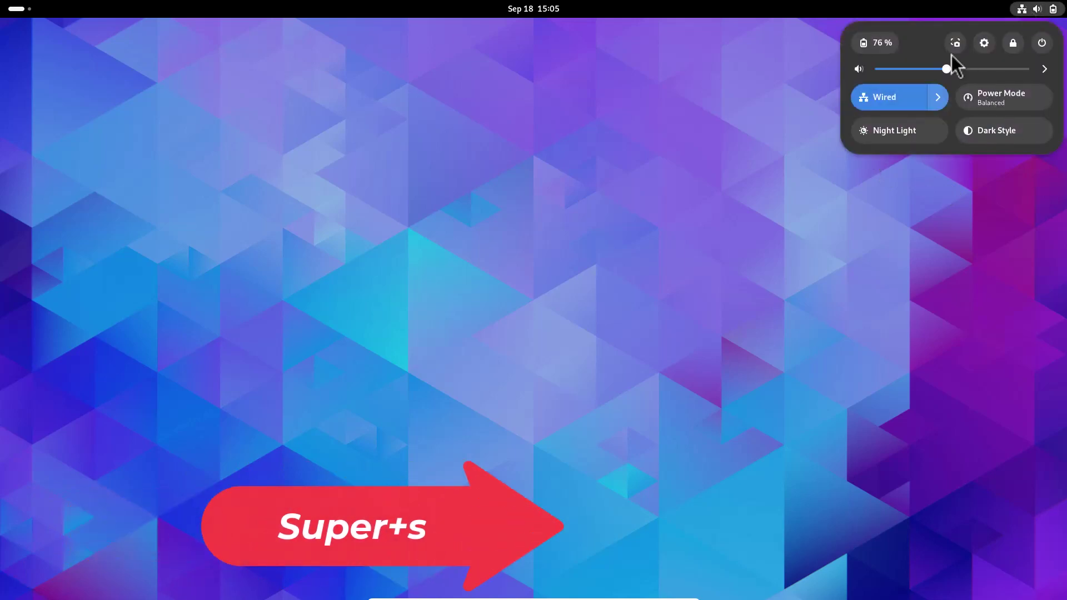
click(744, 195)
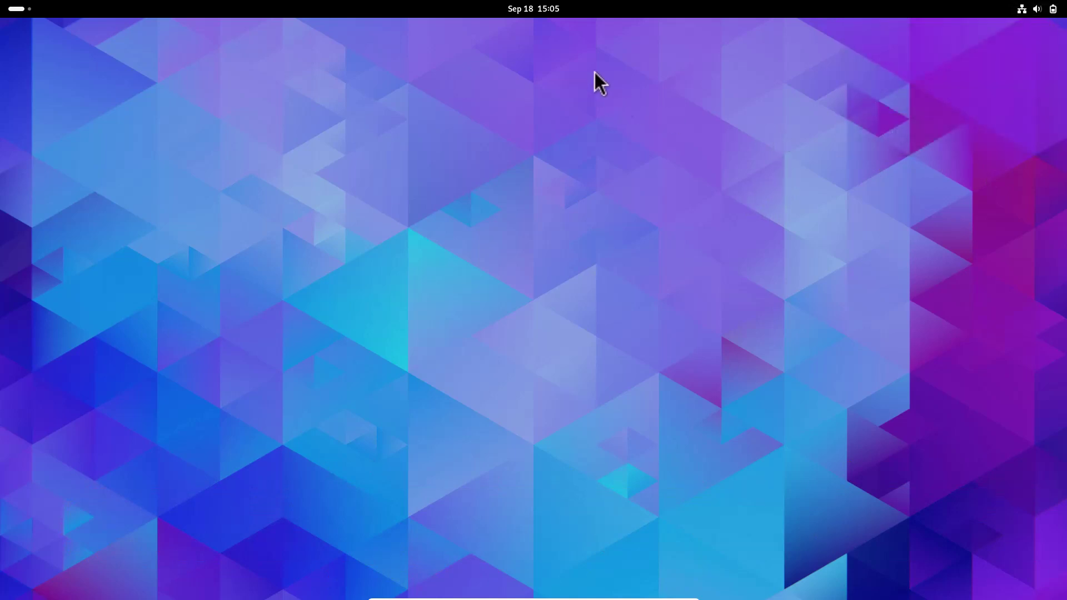
Step: Toggle the clock's notifications and calendar panel twice, then bring up Quick Settings
click(542, 9)
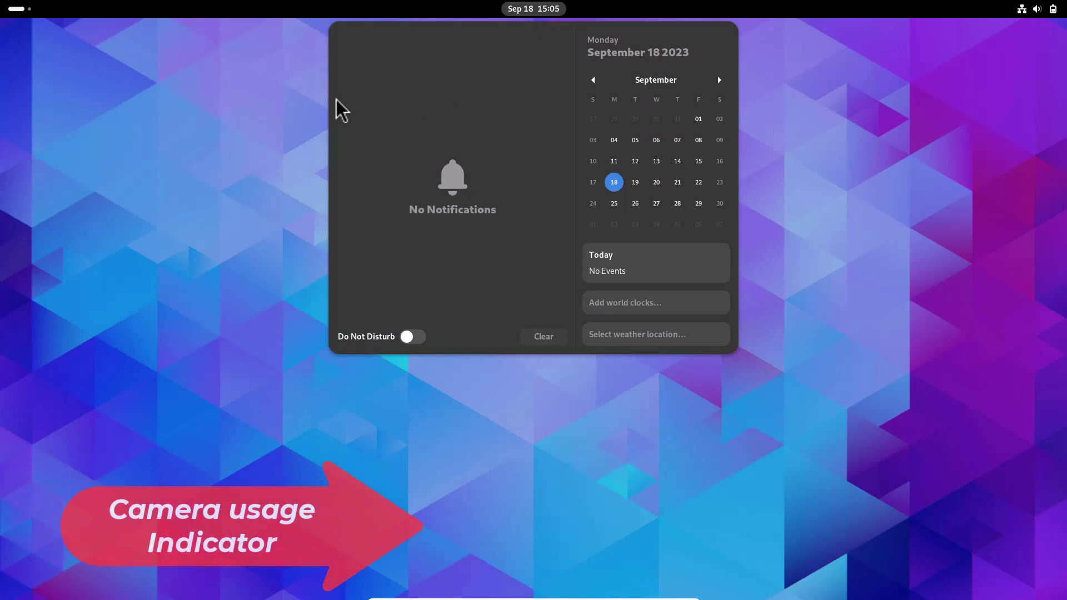
click(271, 101)
click(542, 15)
click(266, 124)
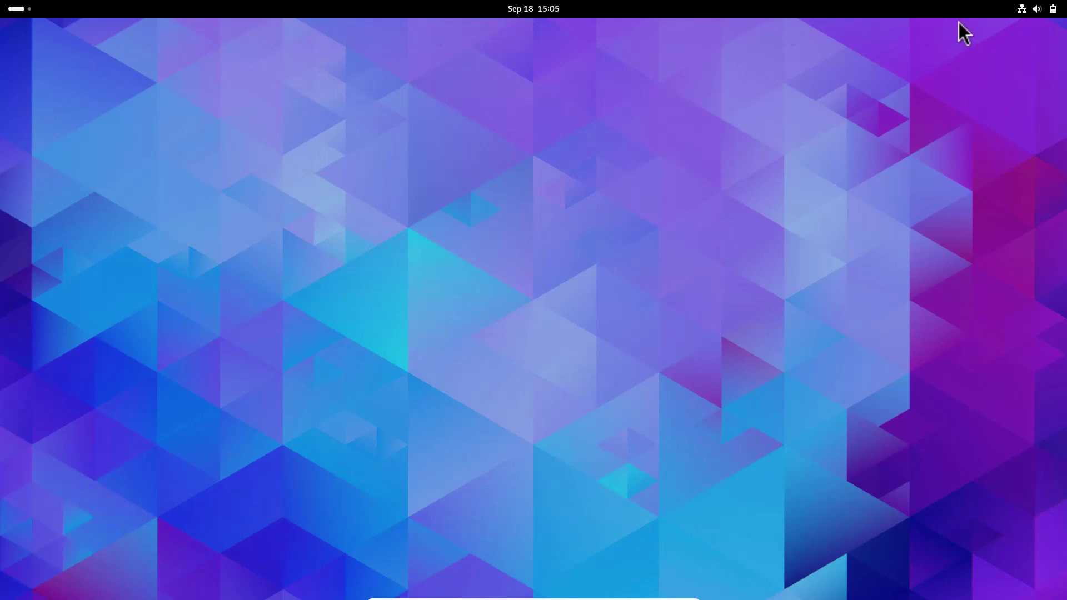
click(1037, 9)
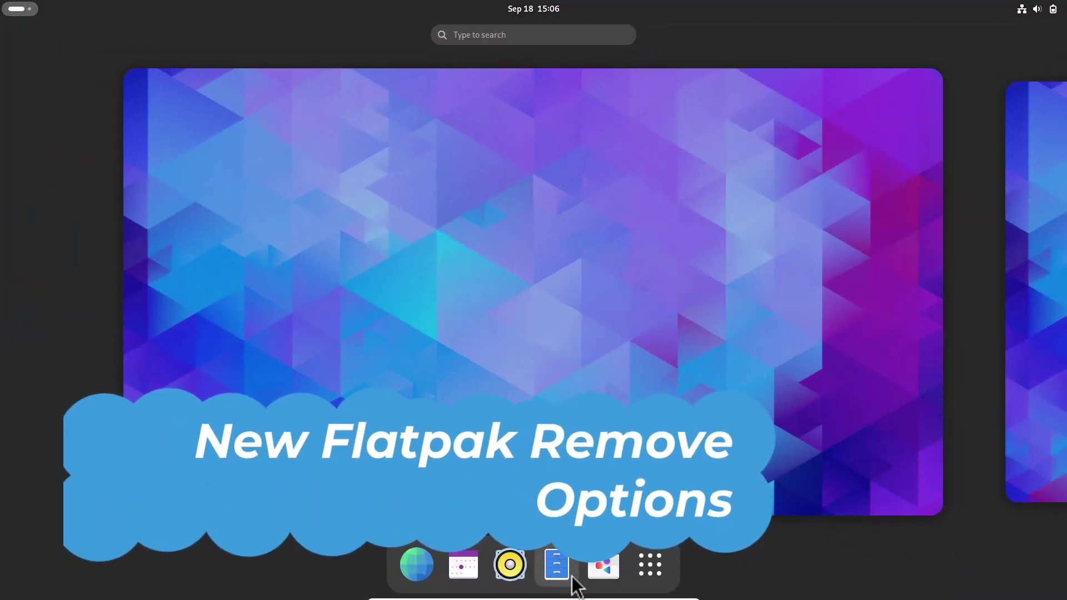
Step: Launch Software maximized and look over the Installed page before returning to Explore
click(606, 572)
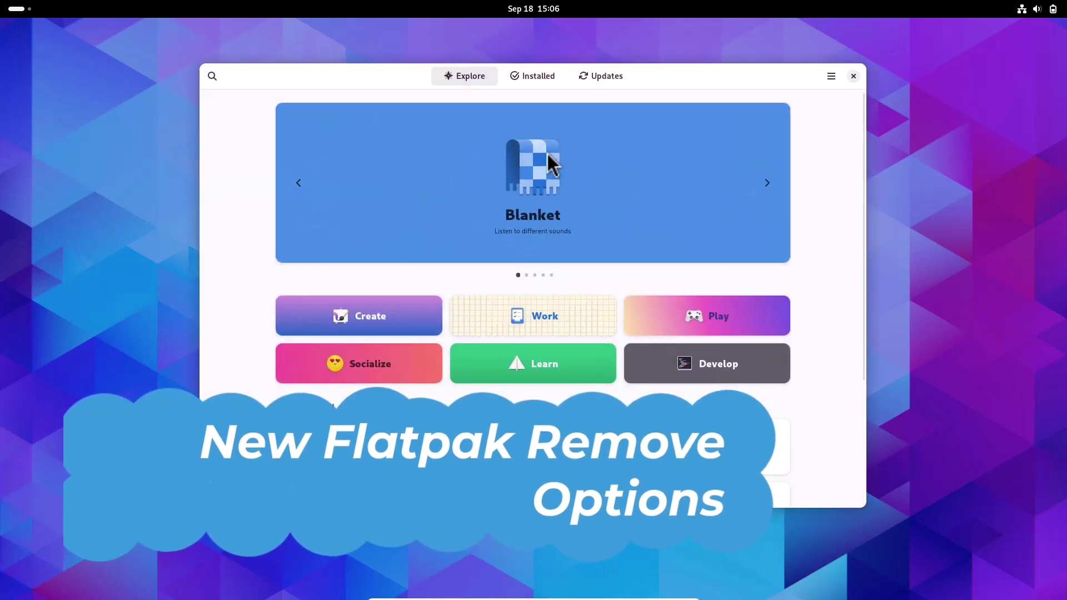
drag(661, 70, 645, 11)
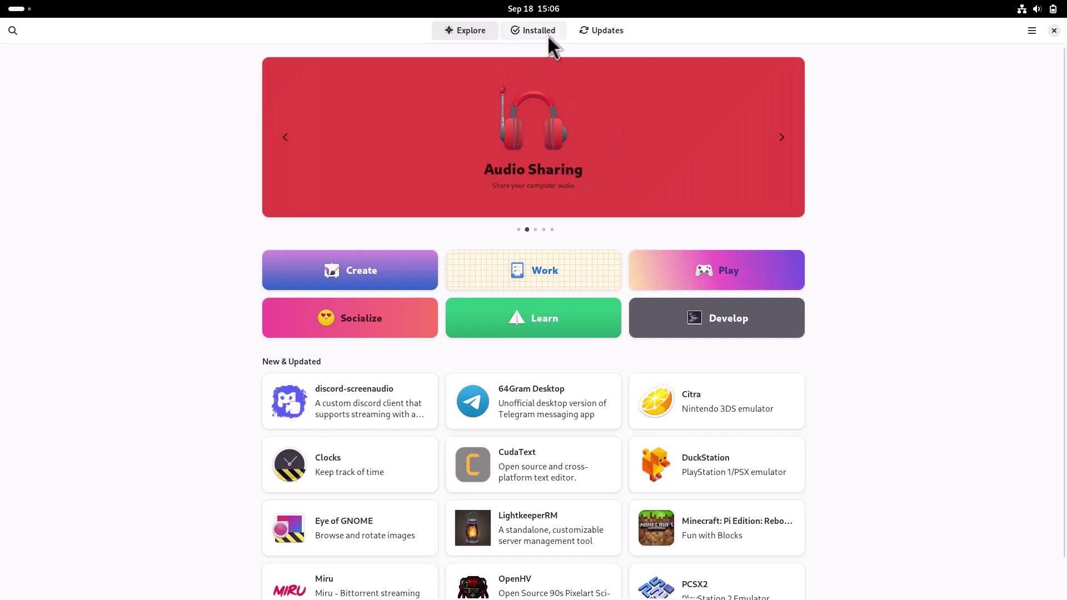
click(546, 34)
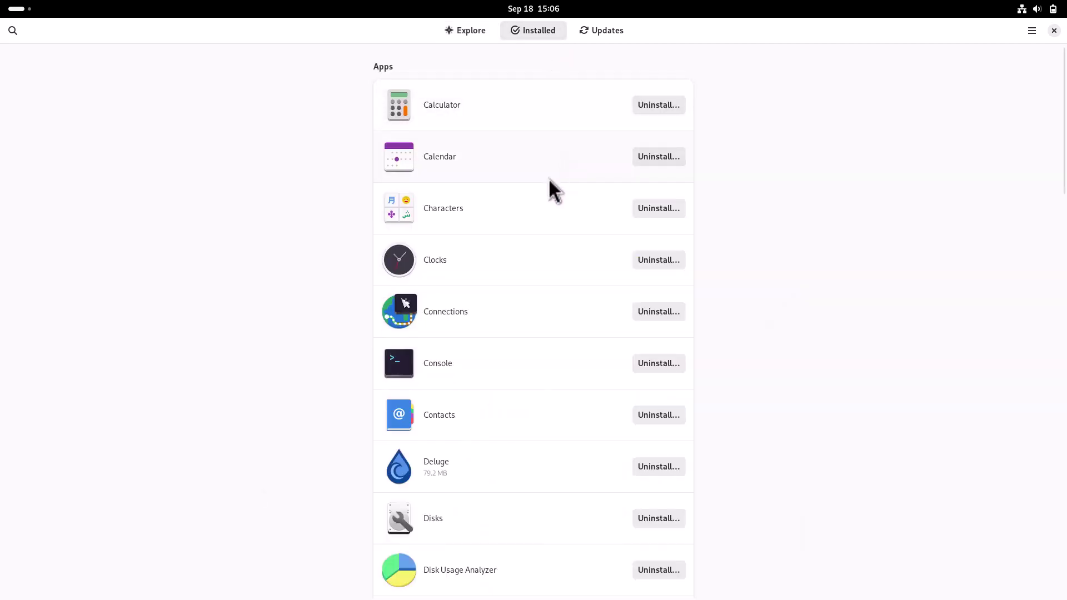
click(462, 32)
Step: Search the store for 'sec' and open Deluge's details page
click(14, 31)
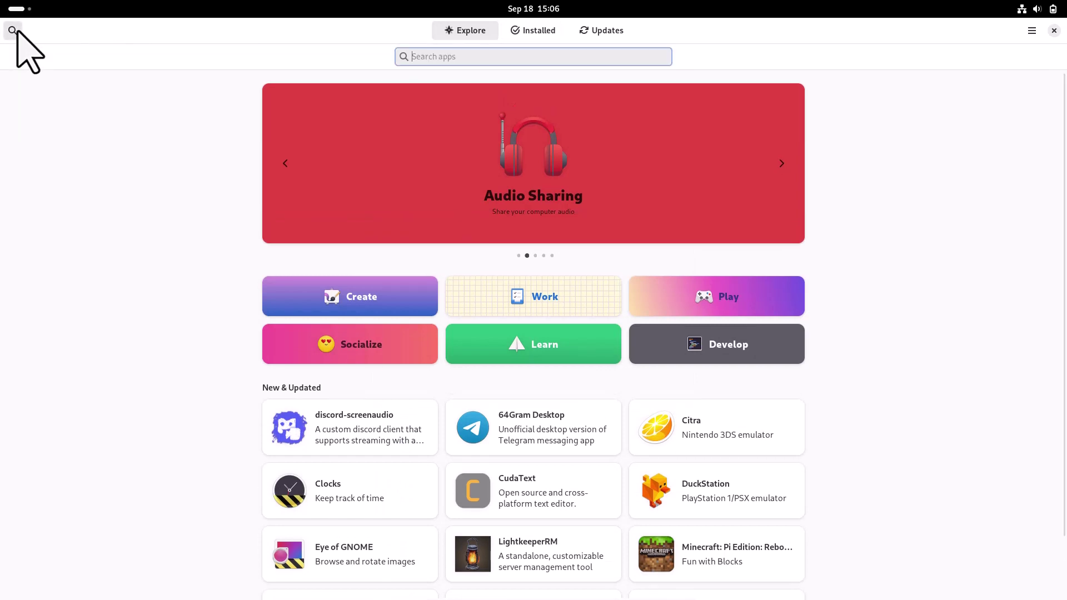
text(sec)
click(472, 178)
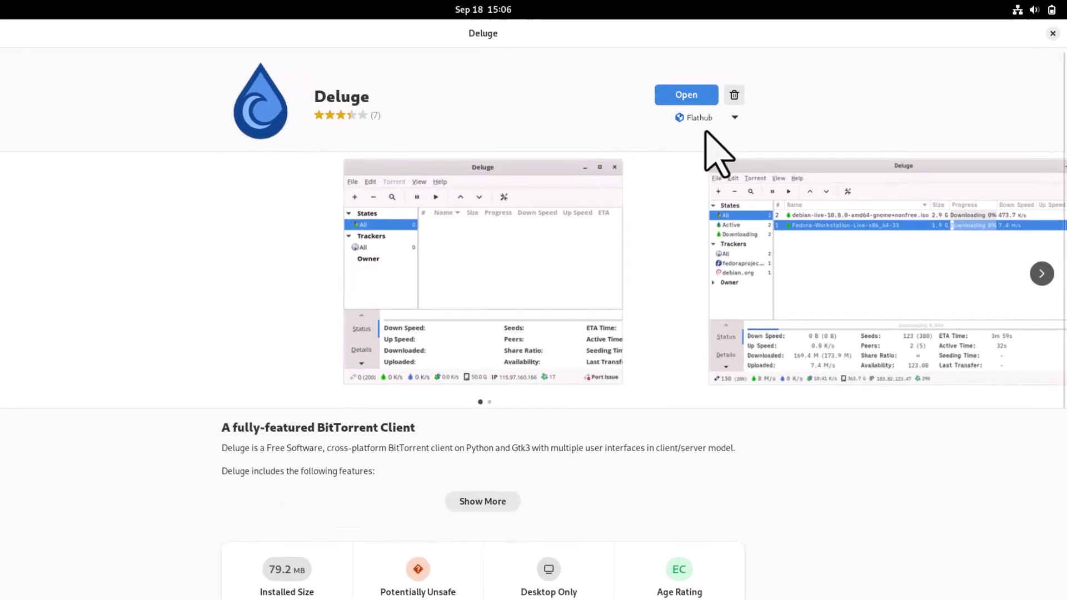
Step: Check Deluge's source list confirms Flathub, then close it
click(709, 122)
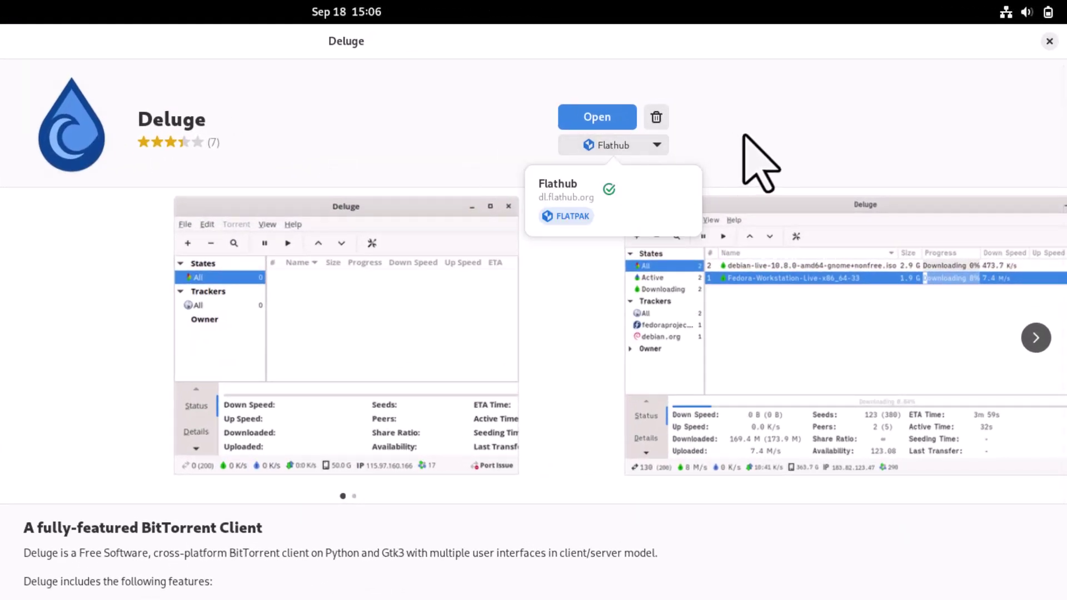
click(800, 112)
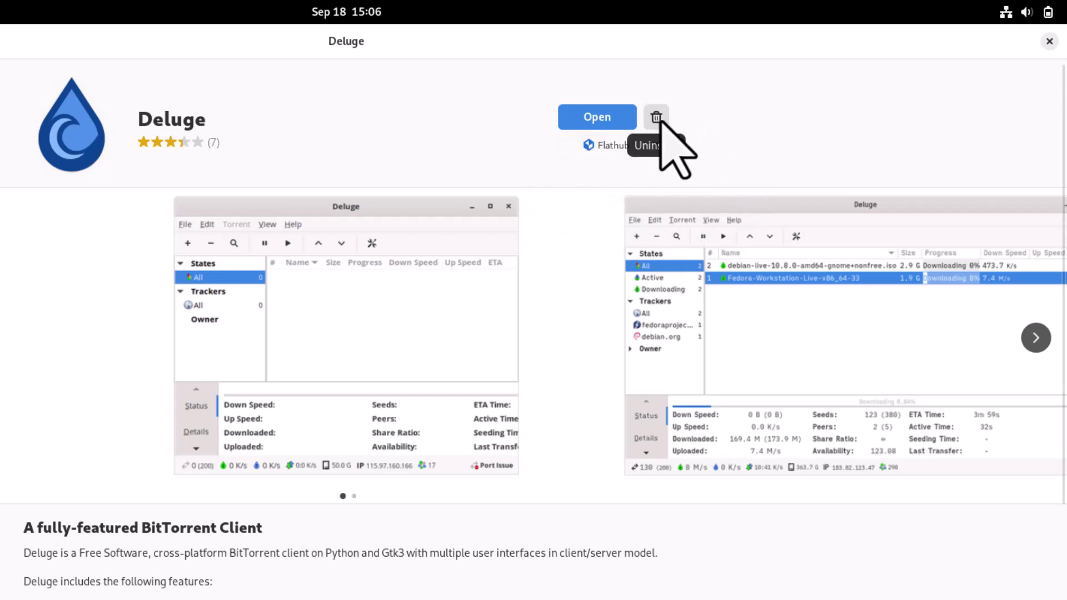
Step: Start uninstalling Deluge, unmaximize the window, and toggle between Delete and Keep app data
click(656, 118)
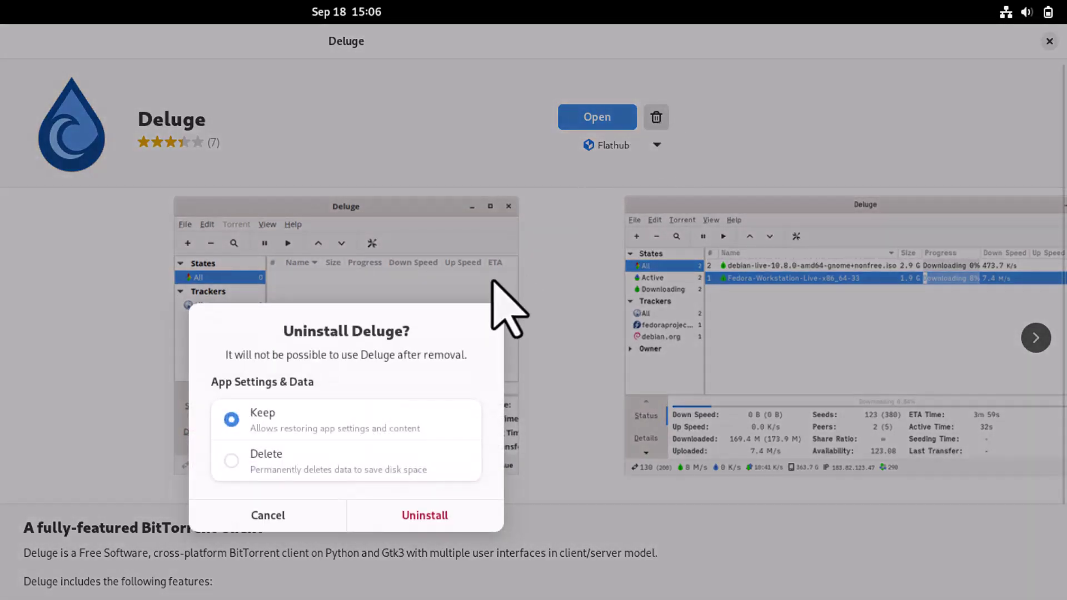
drag(439, 198, 439, 177)
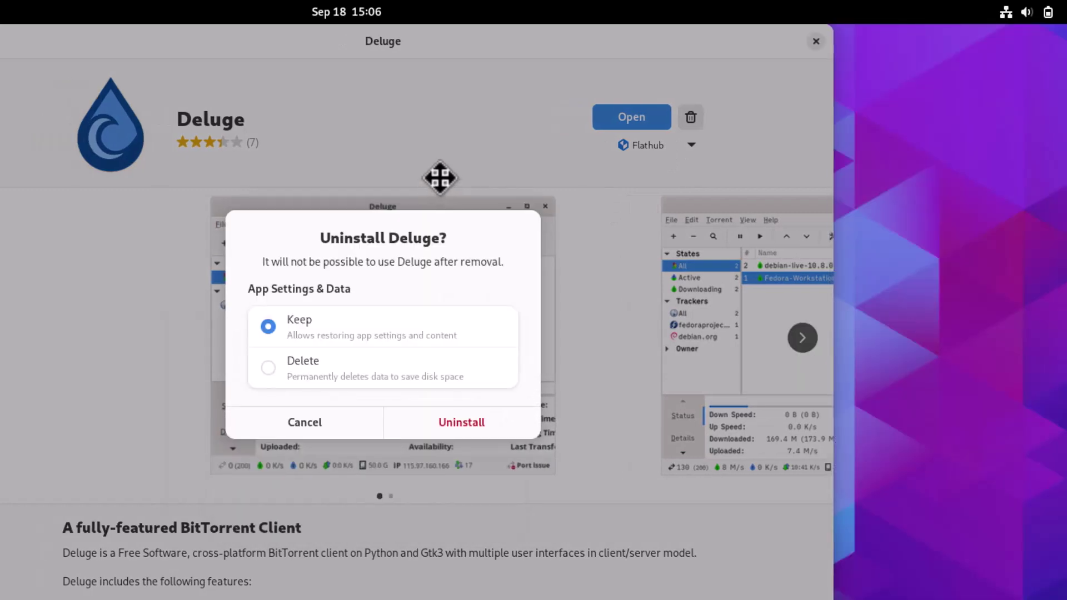
drag(459, 228, 448, 172)
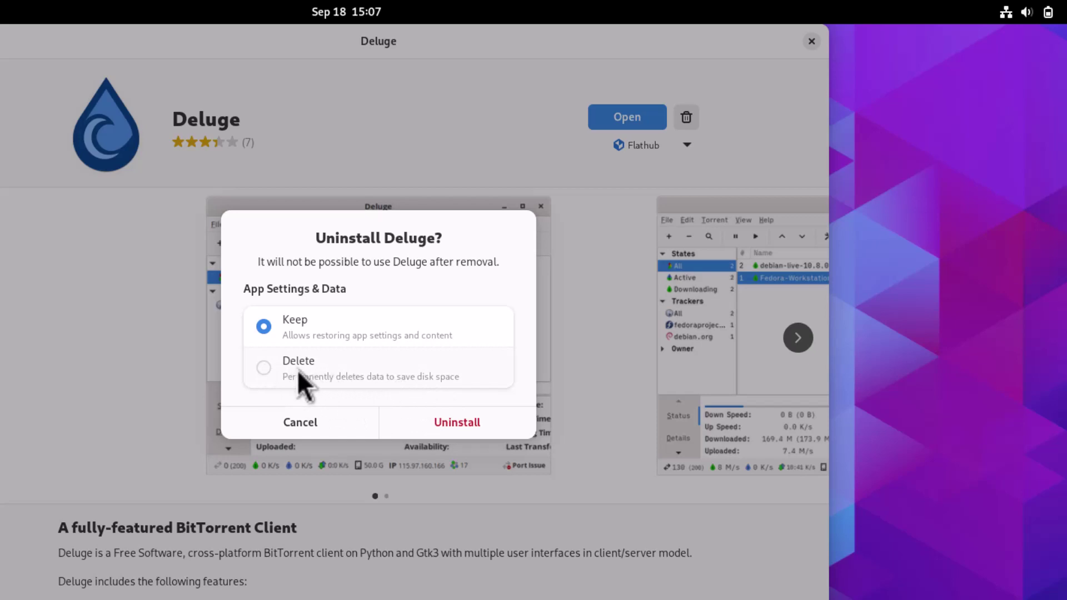
click(272, 371)
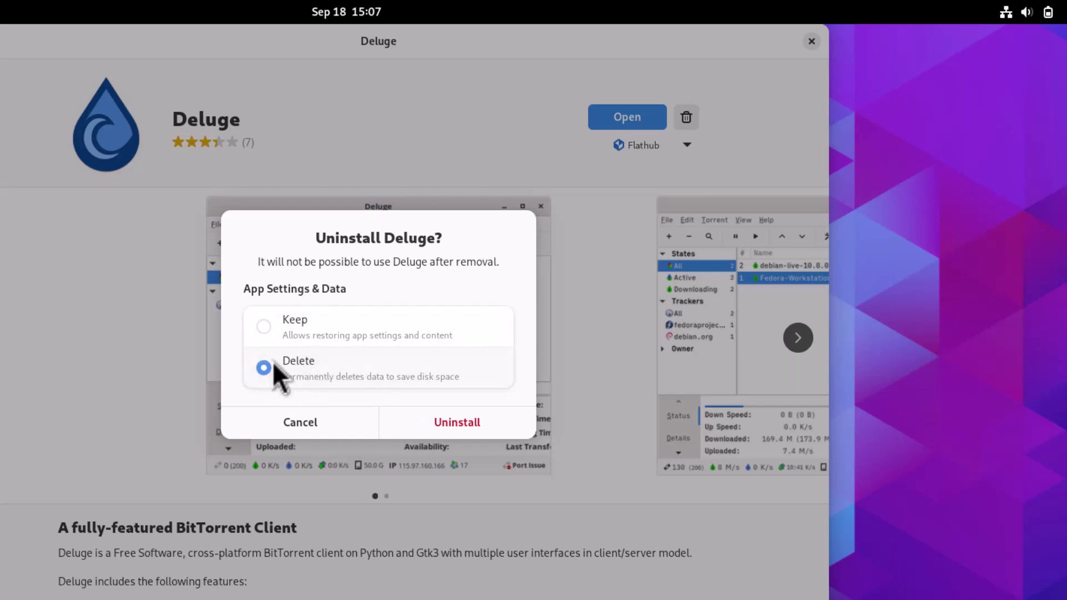
click(269, 328)
click(271, 378)
Step: Cancel the Deluge uninstall and launch GNOME Web from the overview dock
click(306, 423)
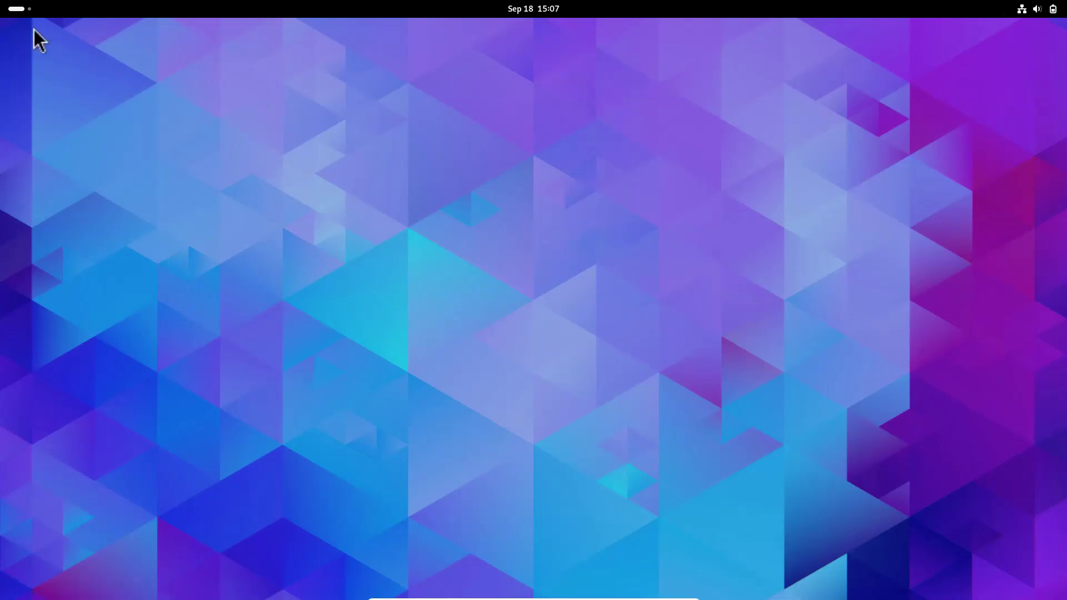
click(16, 10)
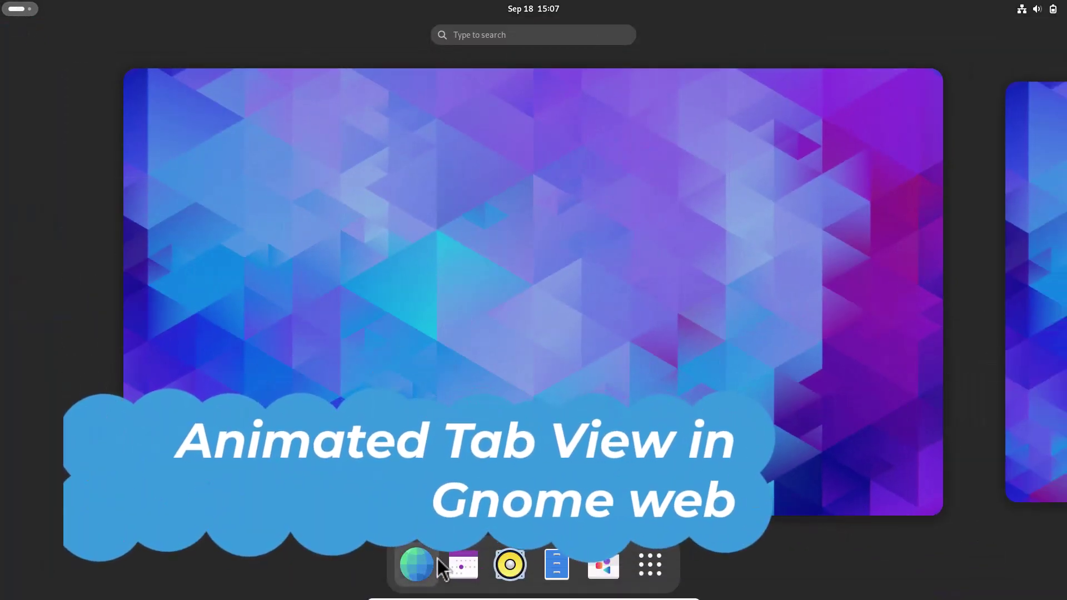
click(418, 566)
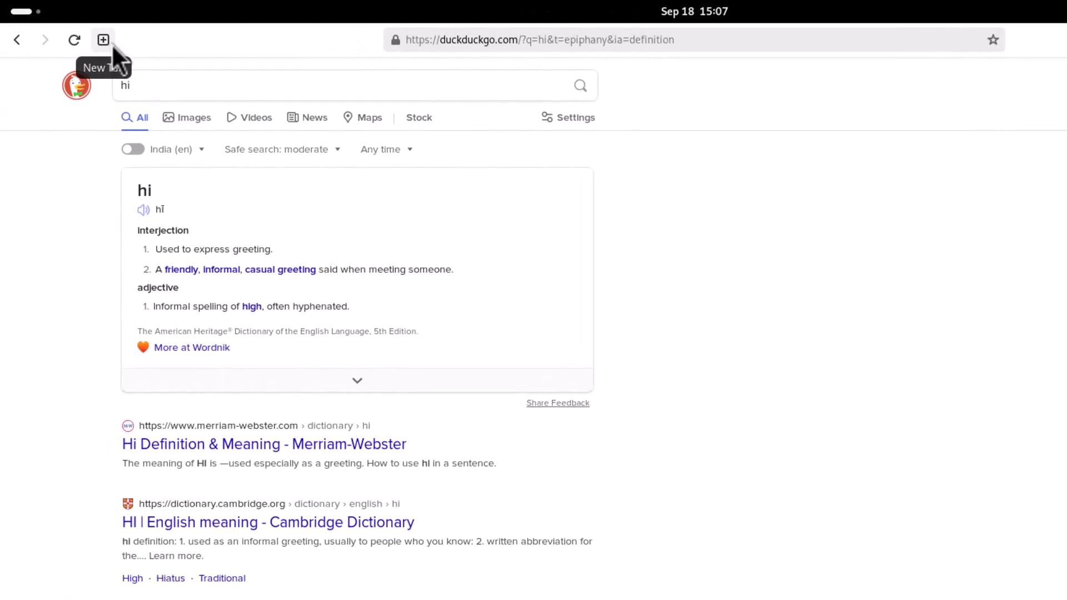
Step: In a new tab, search DuckDuckGo for 'gnome' from the address bar
click(111, 44)
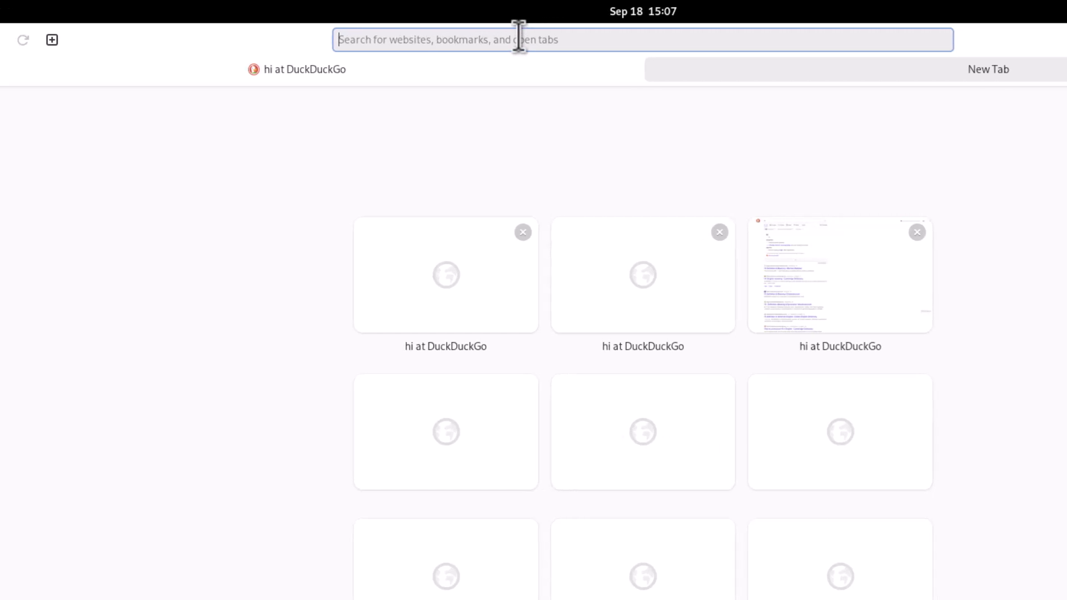
text(gnome)
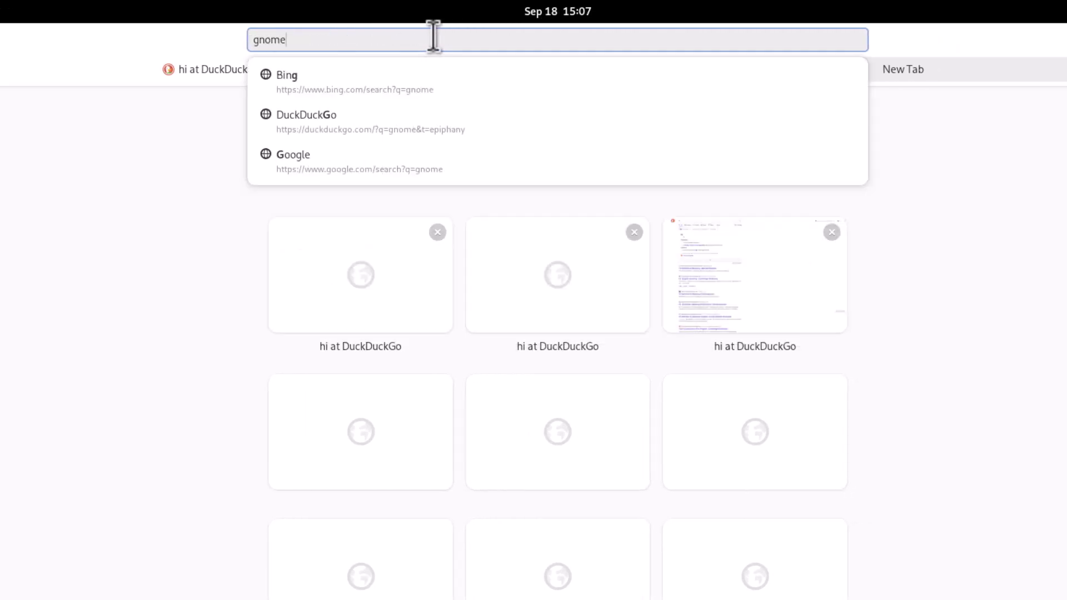
key(Return)
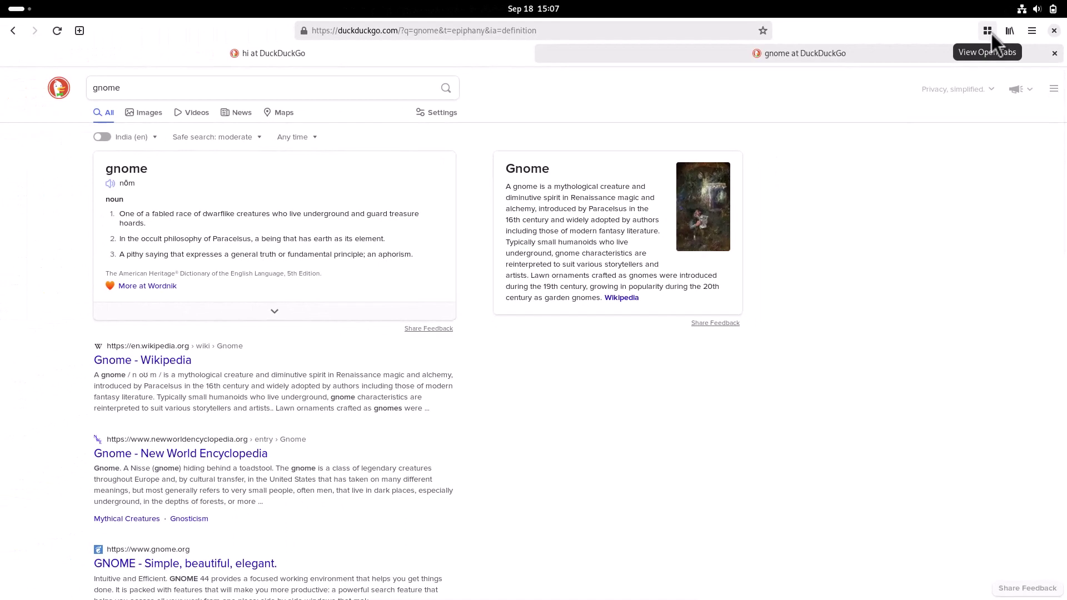
Step: Switch back and forth between the 'hi' and 'gnome' tabs through the tab overview, ending on 'hi'
click(991, 32)
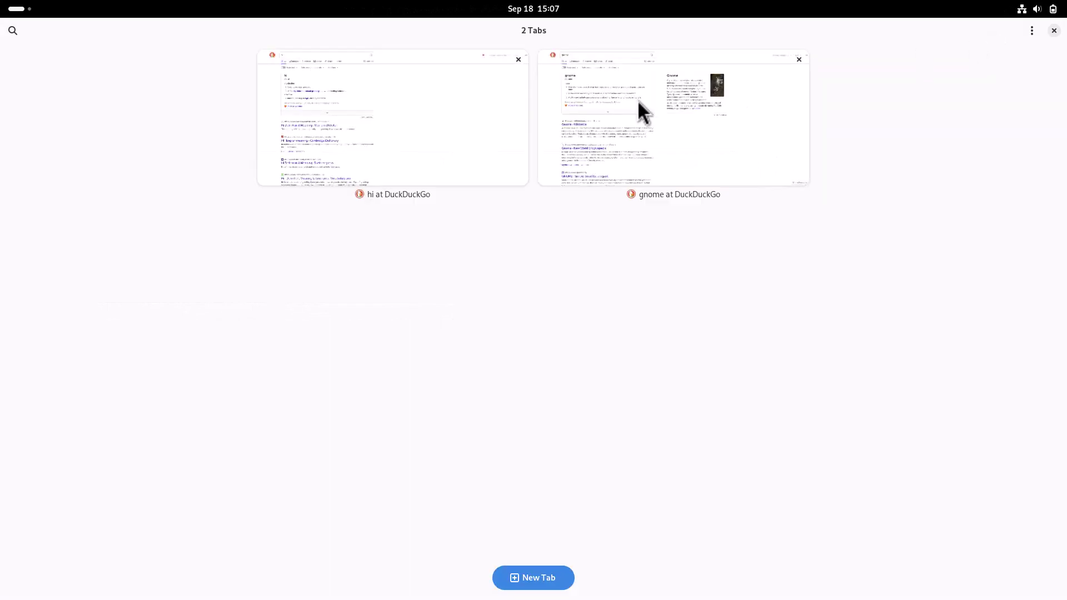
click(434, 153)
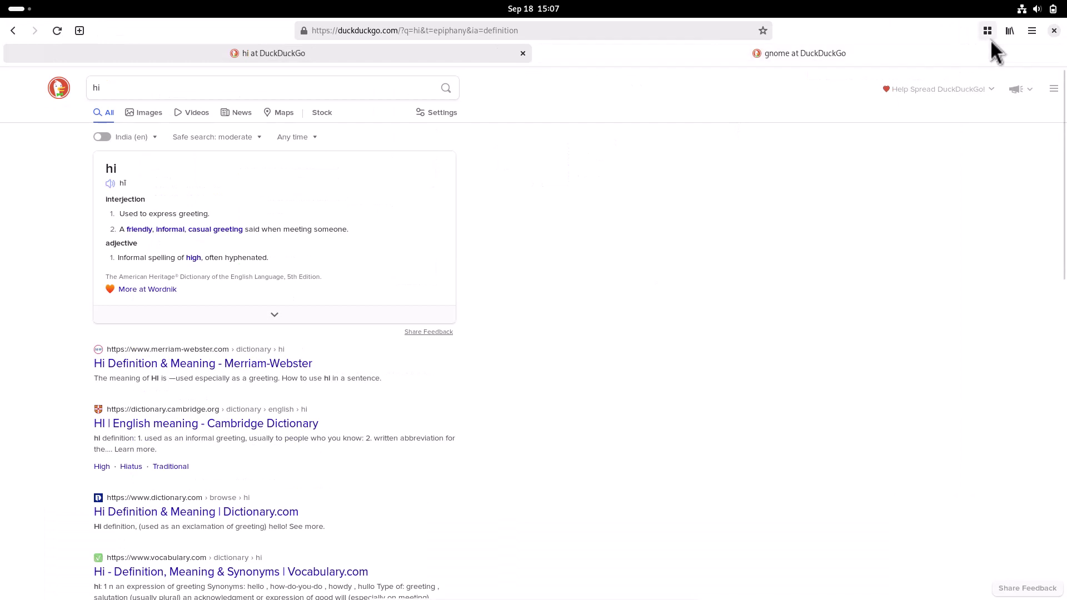
click(991, 35)
click(641, 142)
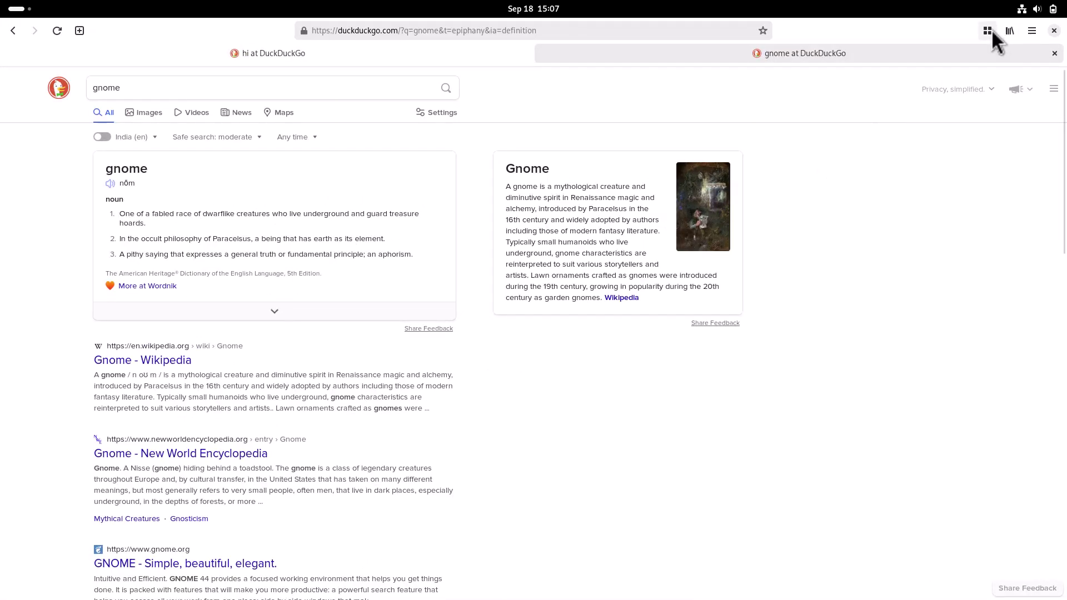
click(991, 30)
click(394, 98)
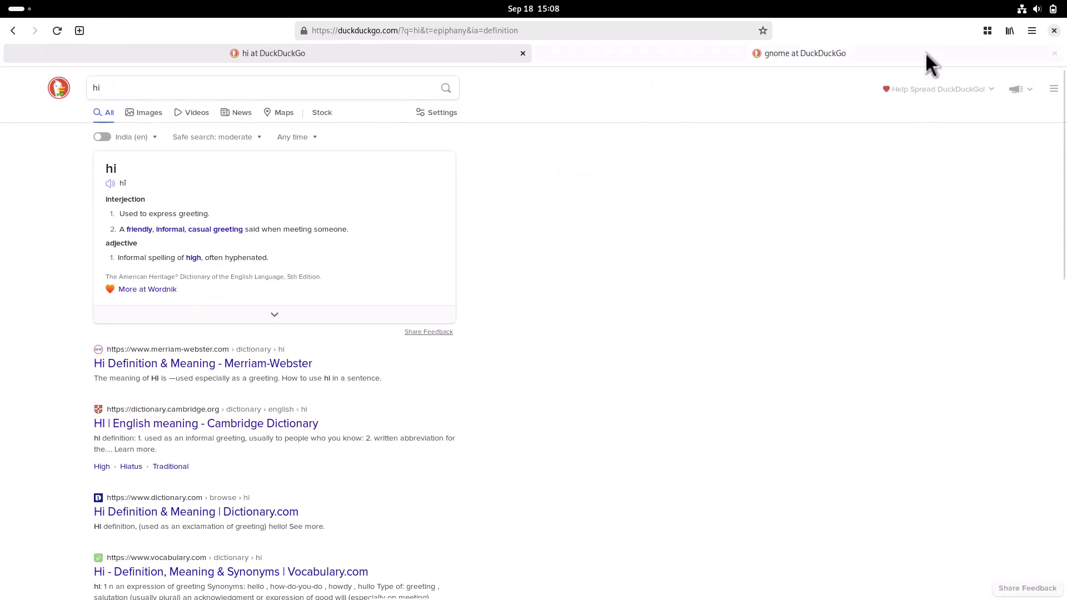
click(988, 31)
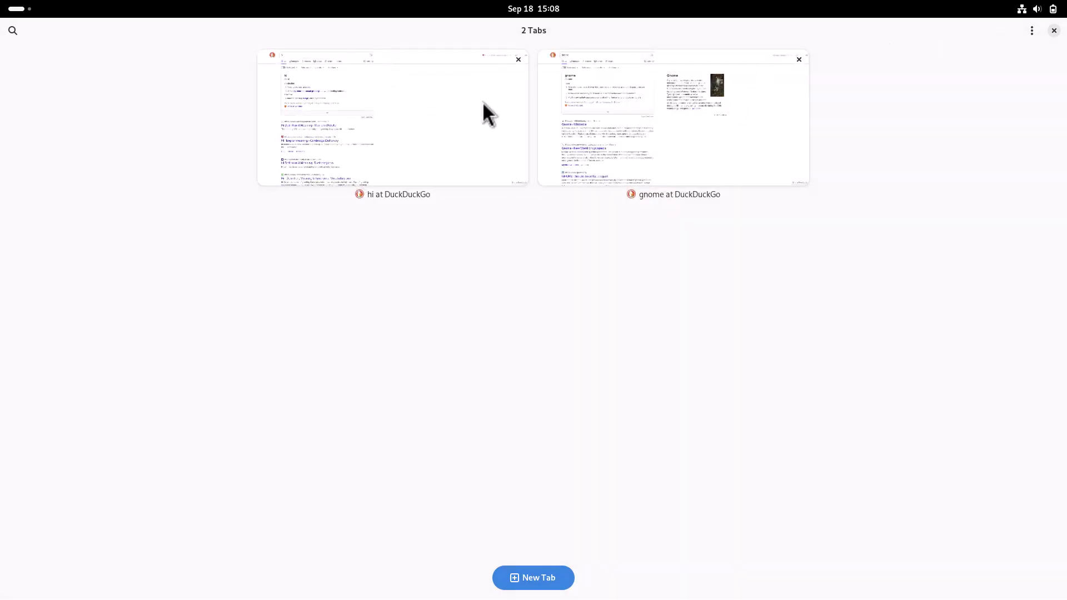
click(466, 142)
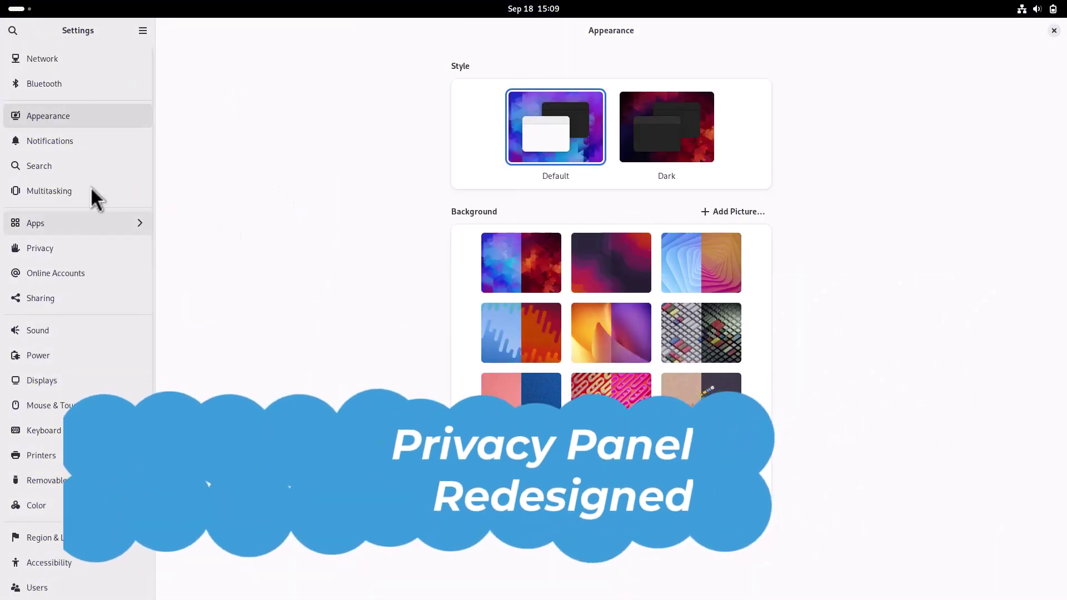
Step: Go to the Privacy panel in the Settings sidebar
click(81, 250)
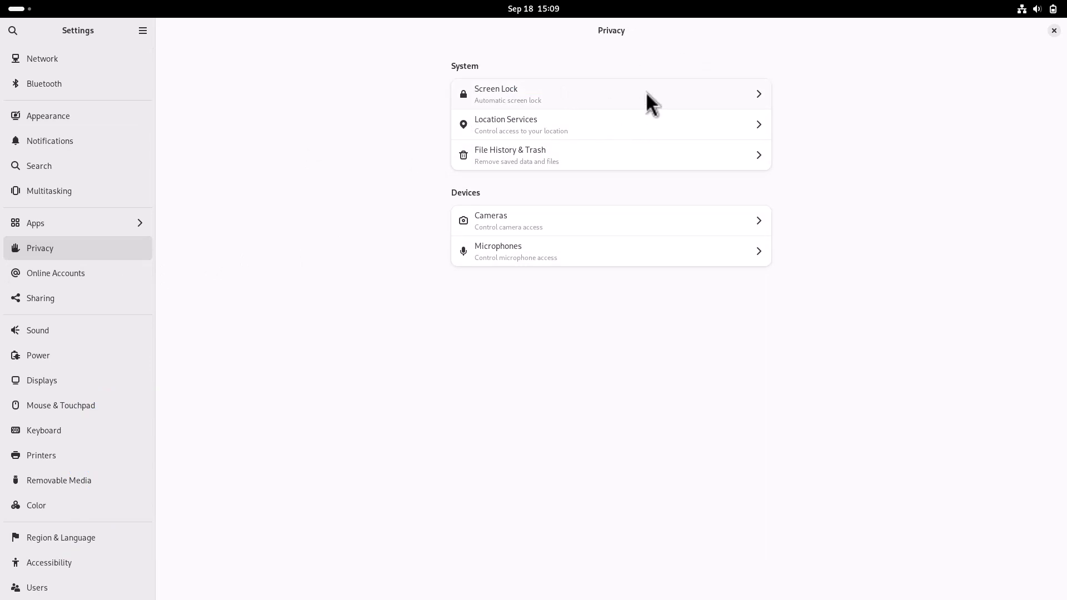
click(600, 99)
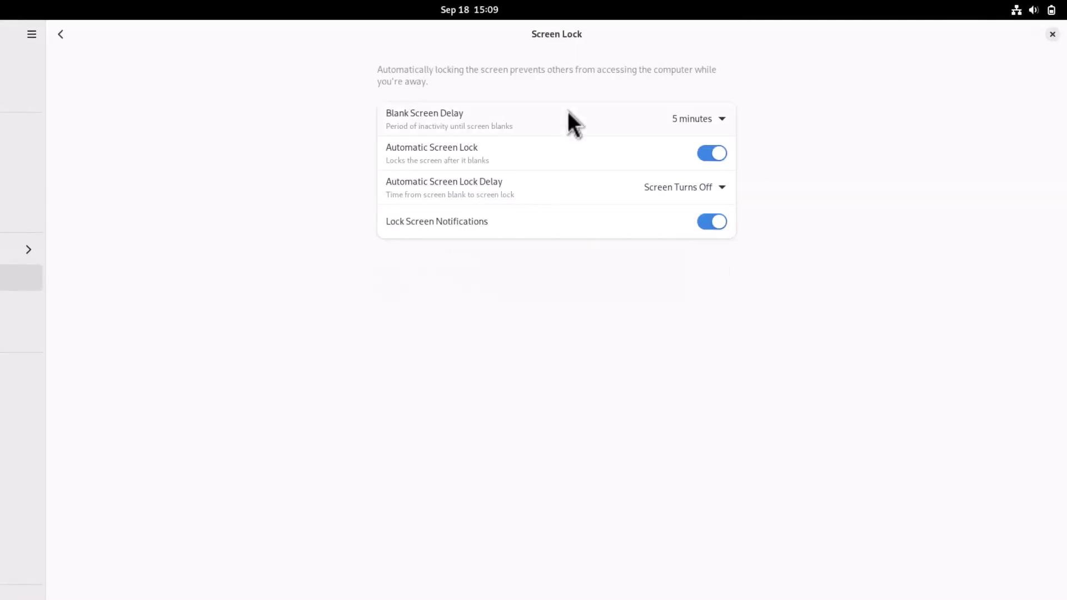
click(62, 38)
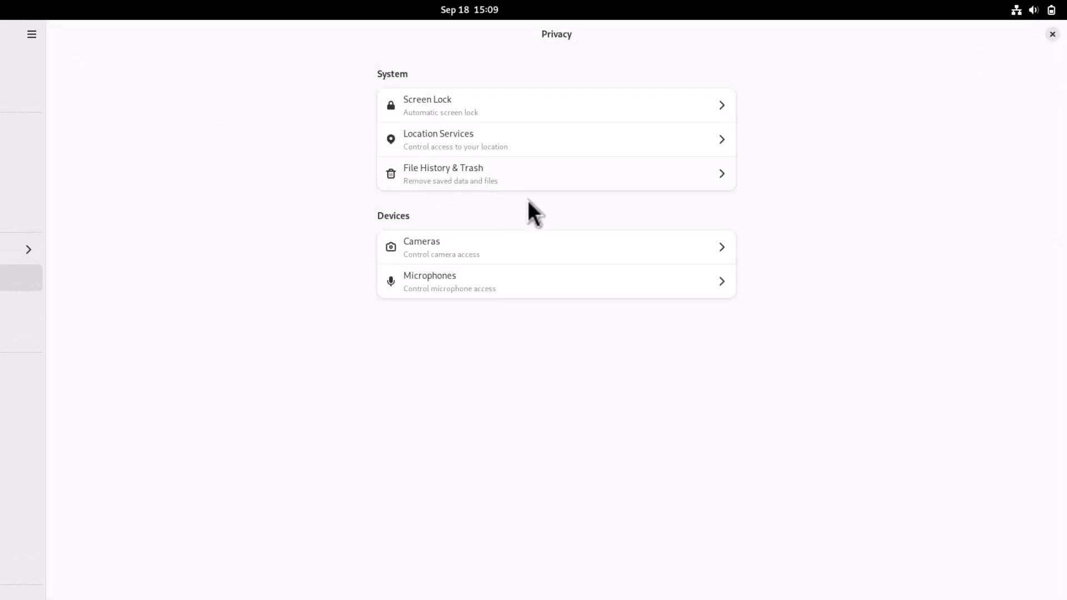
click(485, 145)
click(62, 34)
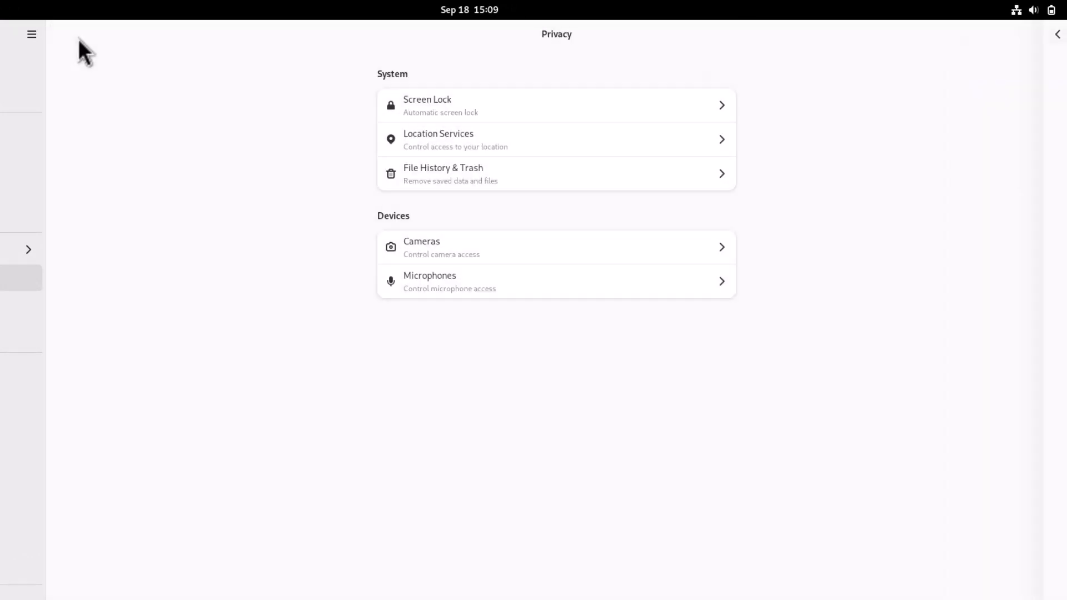
click(474, 179)
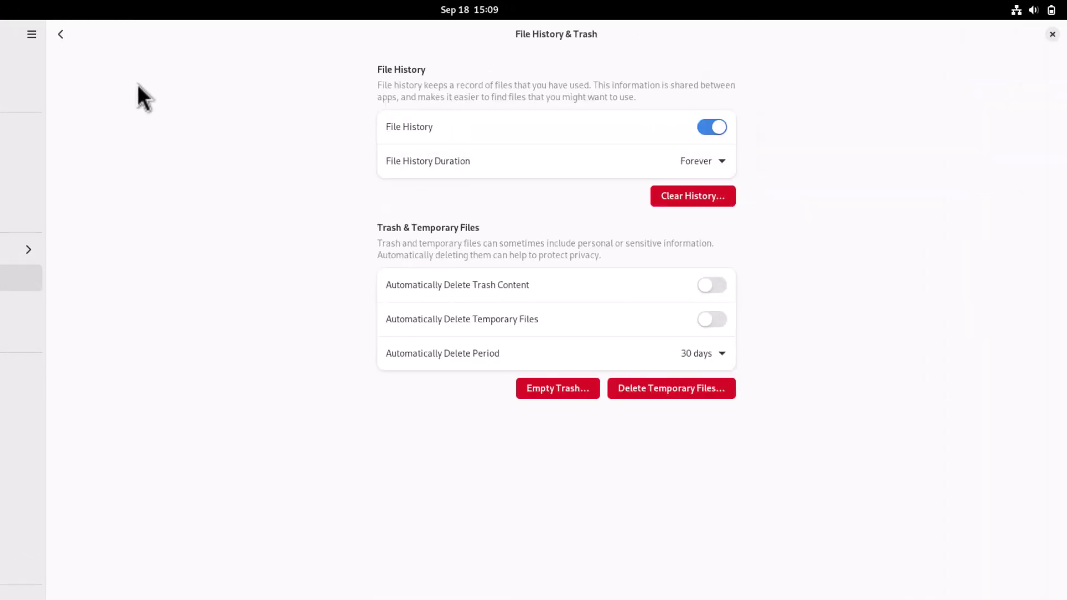
click(60, 34)
click(489, 248)
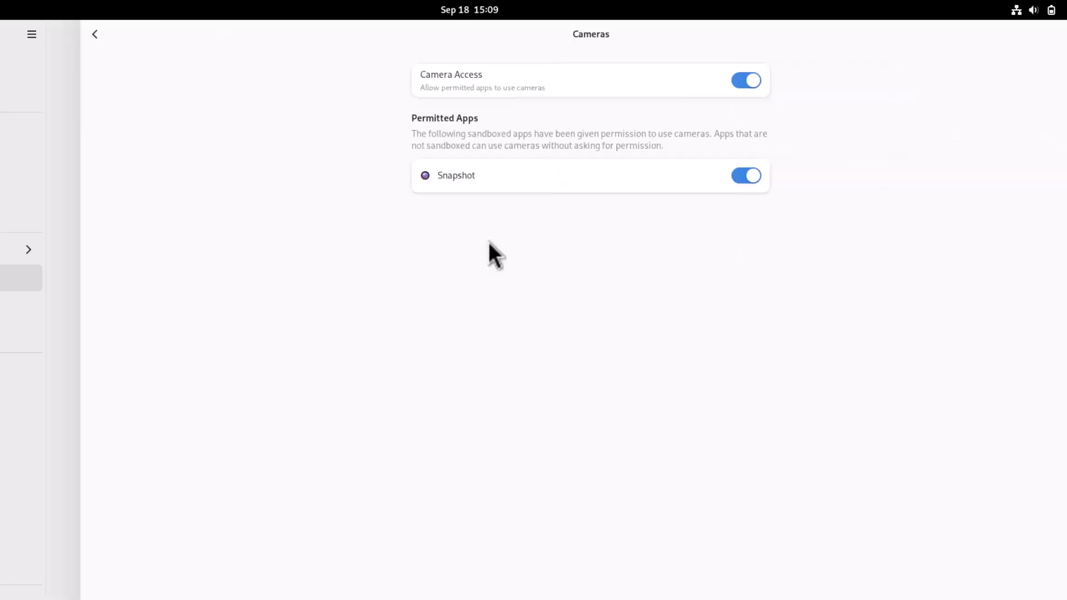
click(61, 35)
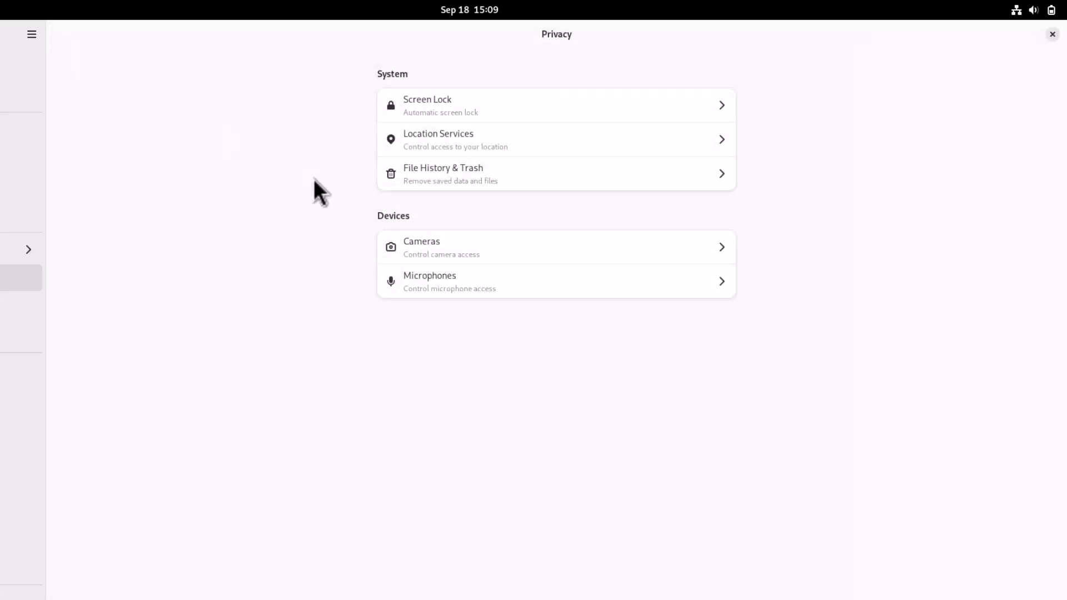
click(443, 291)
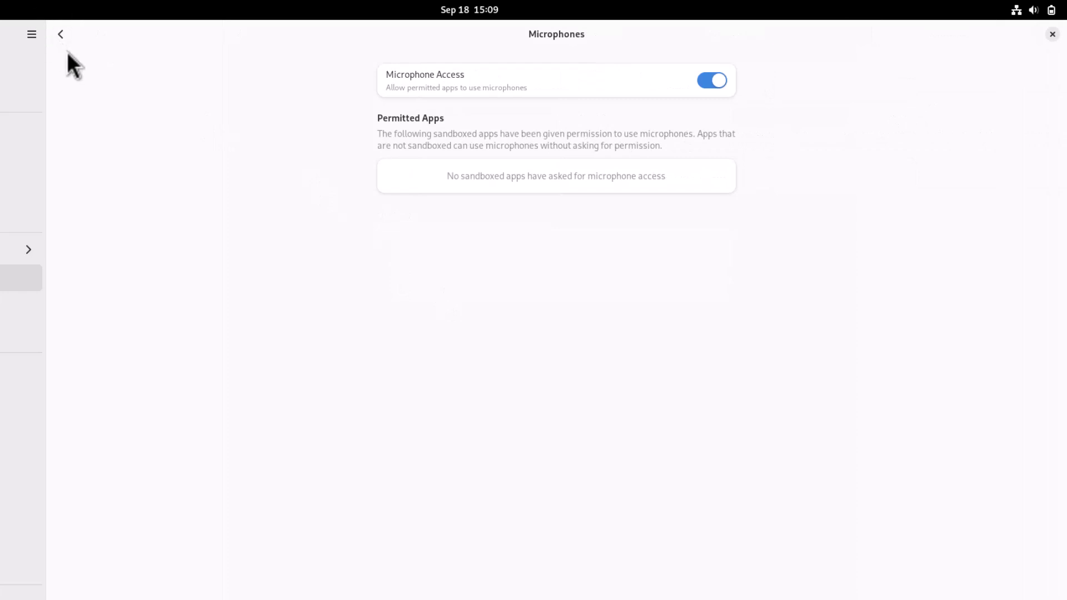
click(64, 42)
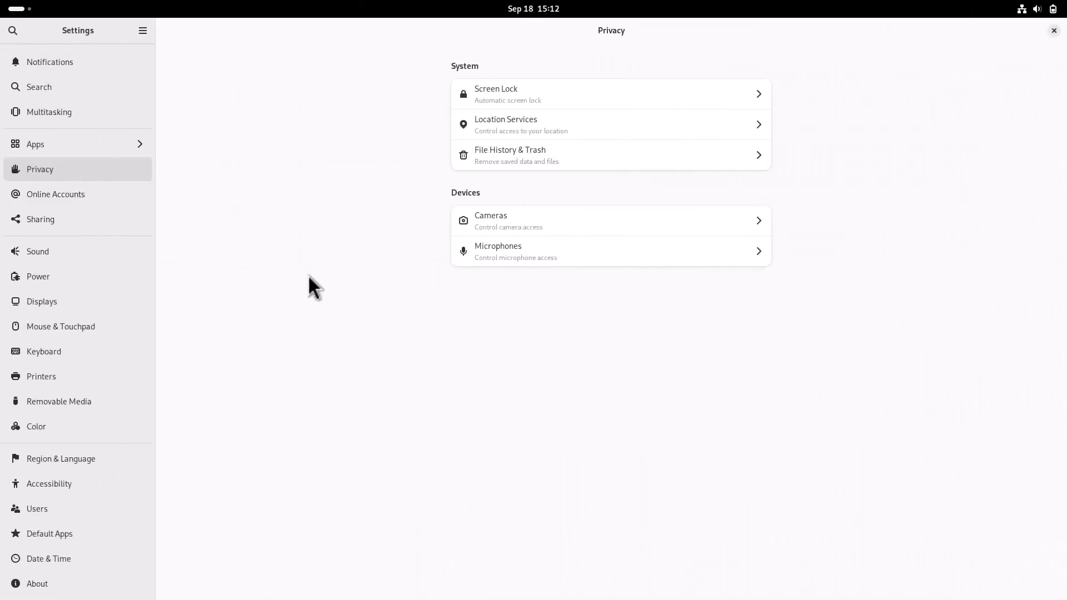
Step: Show the About page listing GNOME OS 45, 2.1 GiB memory and 34.4 GB disk
click(54, 584)
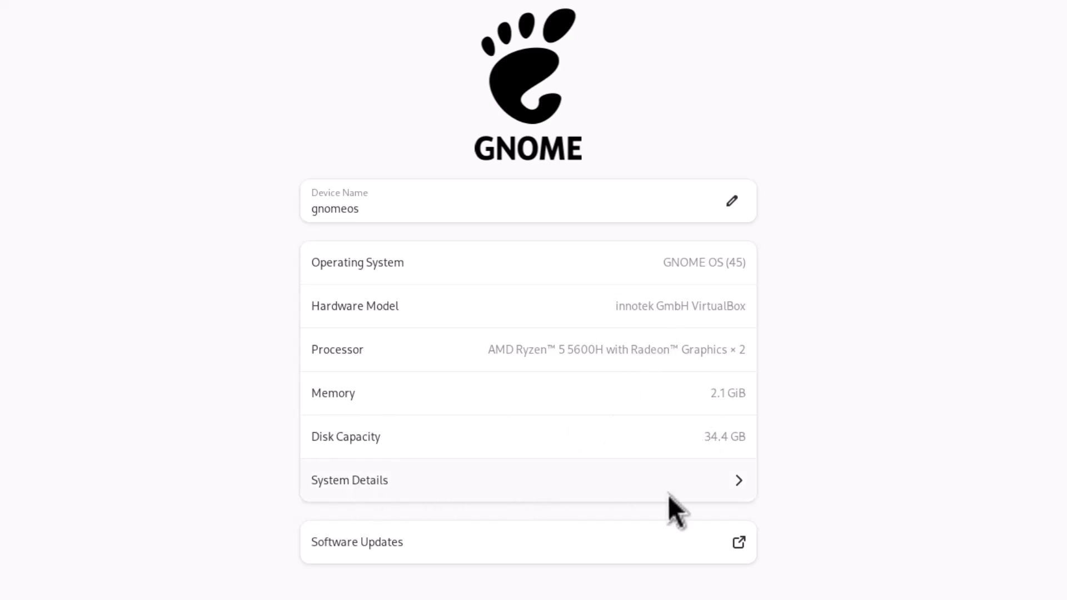
Step: Open the System Details dialog showing GNOME 45.rc and Linux 6.5.0, then close it
click(730, 488)
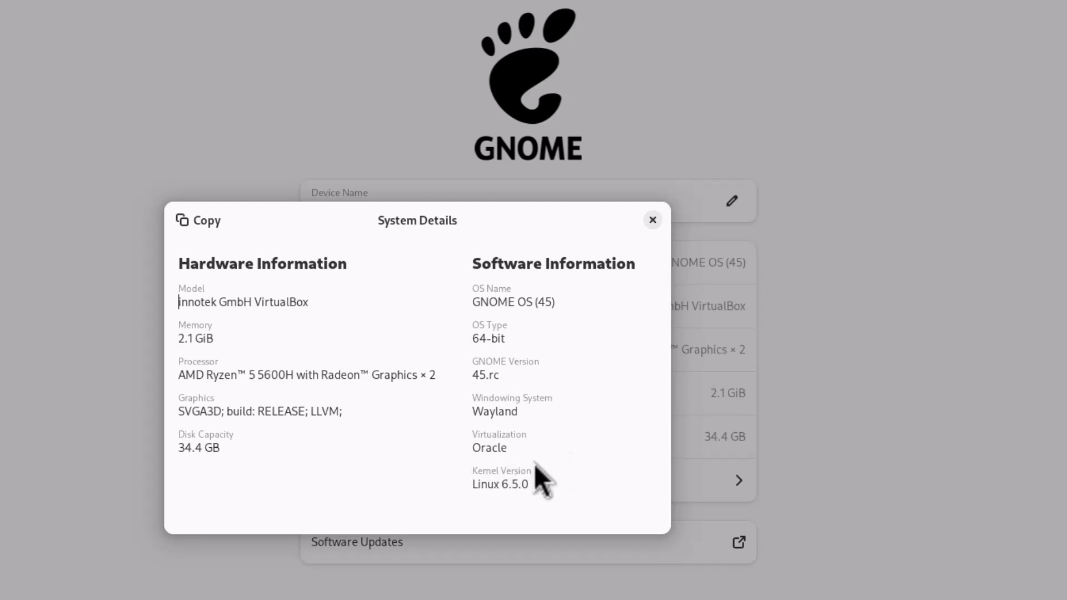
click(651, 222)
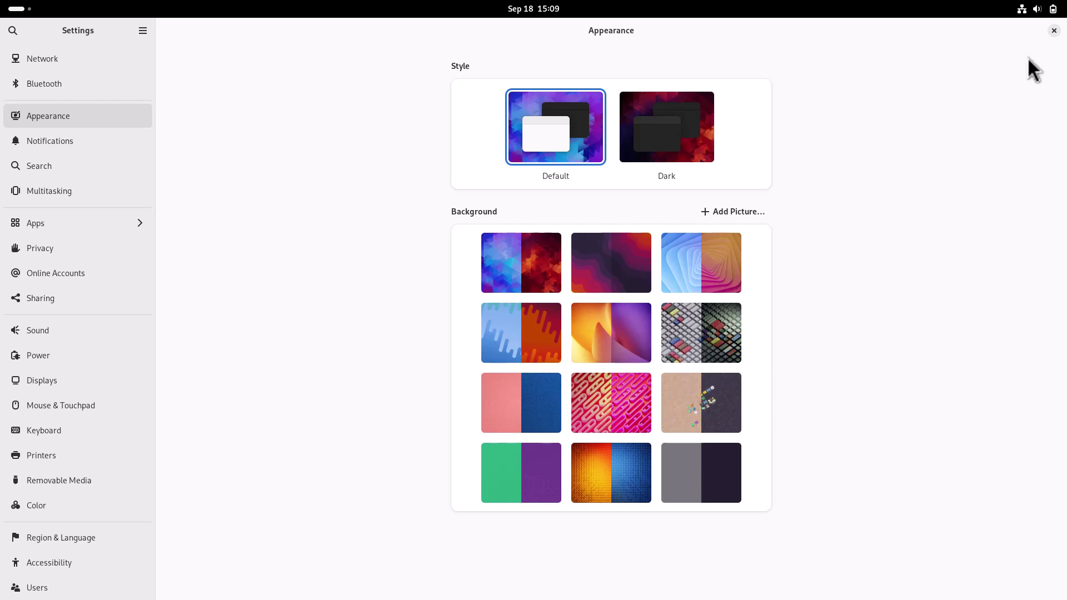
Step: Close Settings, then briefly show and dismiss the quick settings menu and the calendar
click(1053, 30)
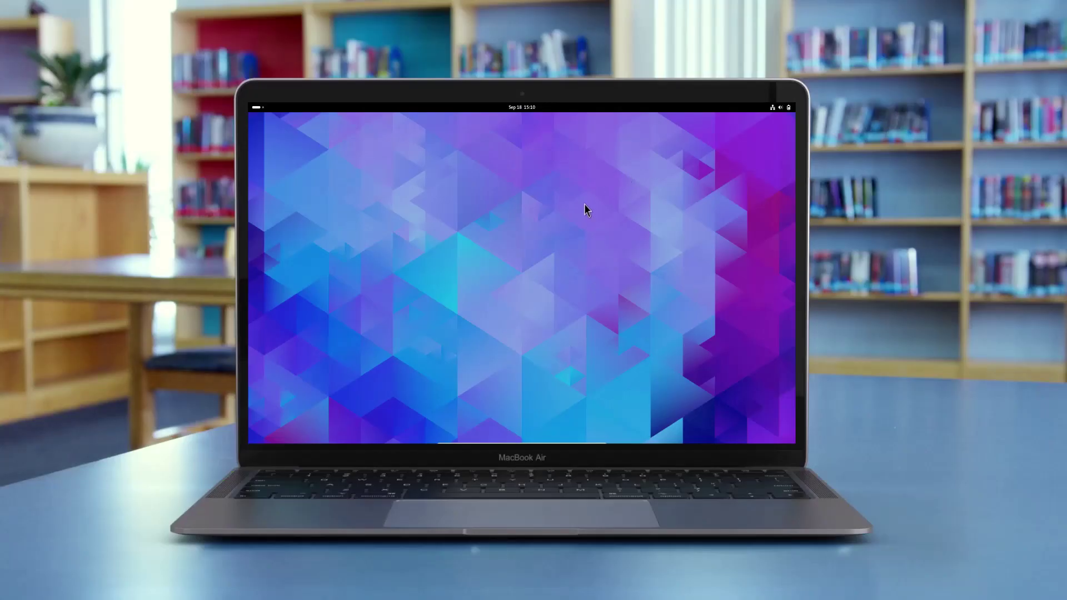
click(788, 108)
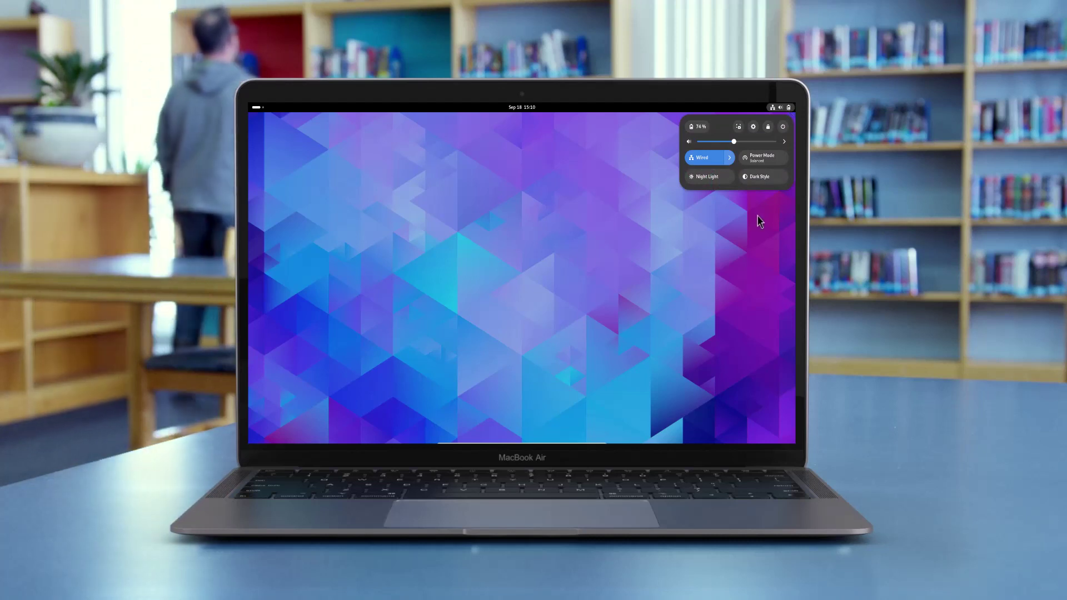
click(754, 224)
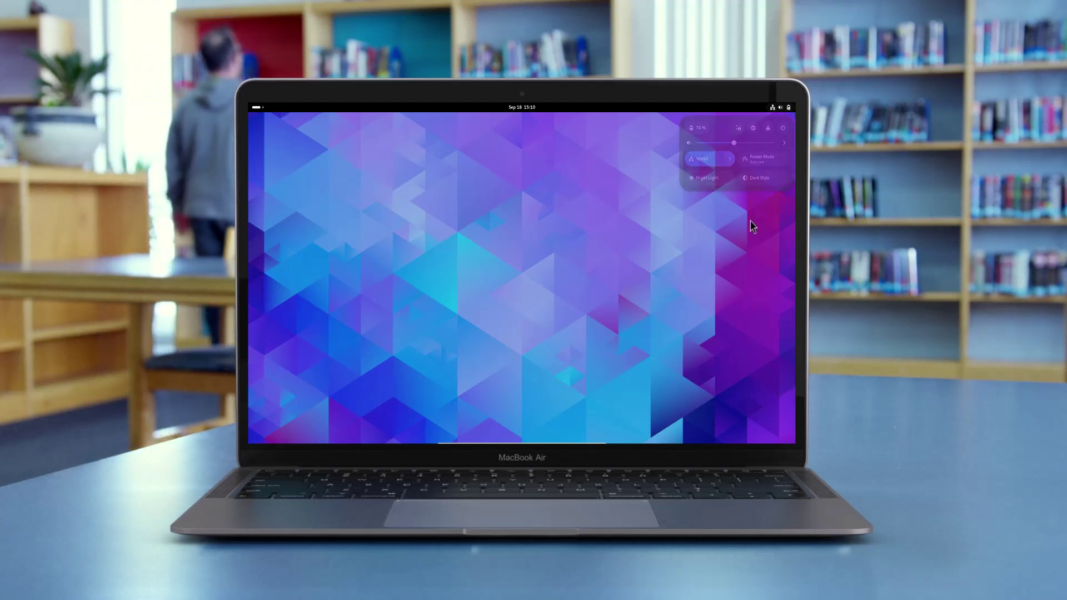
click(531, 107)
click(715, 172)
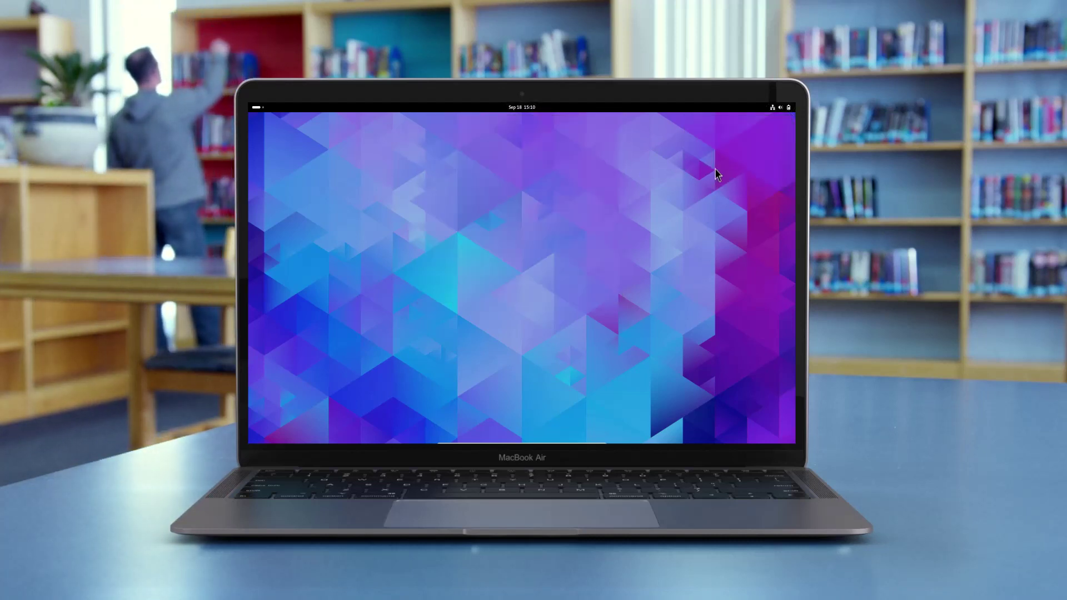